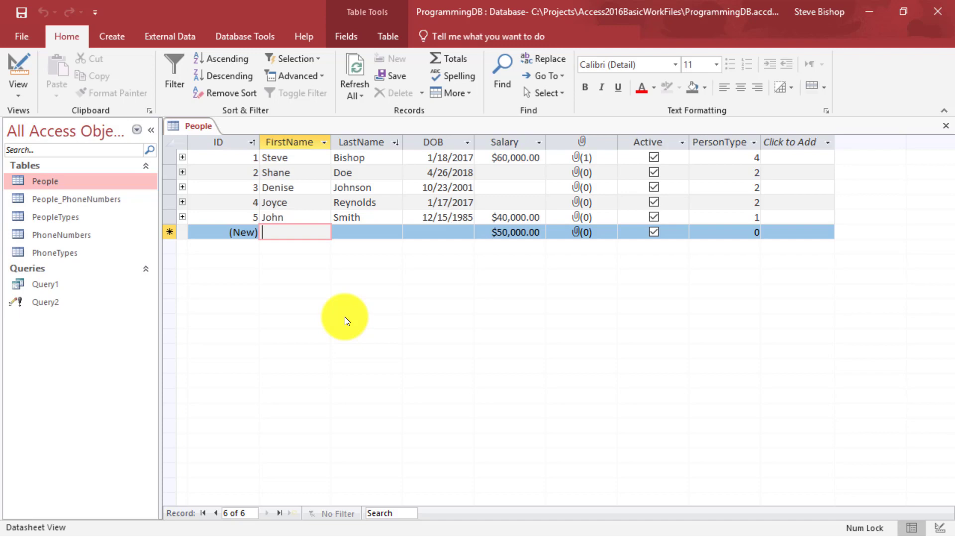
- Select a LastName cell in an existing record of the People datasheet
click(343, 187)
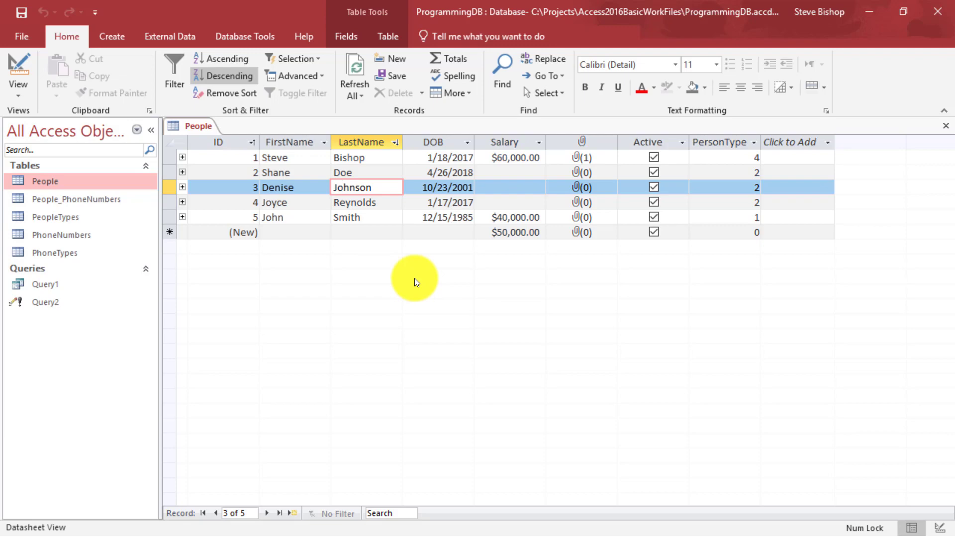
- Start a new query in Design View without adding any tables
click(116, 33)
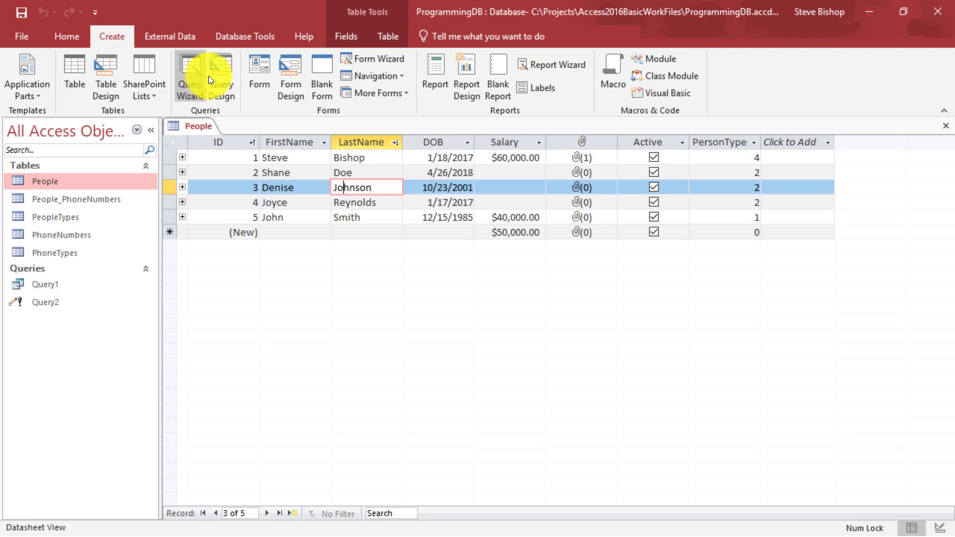
click(222, 64)
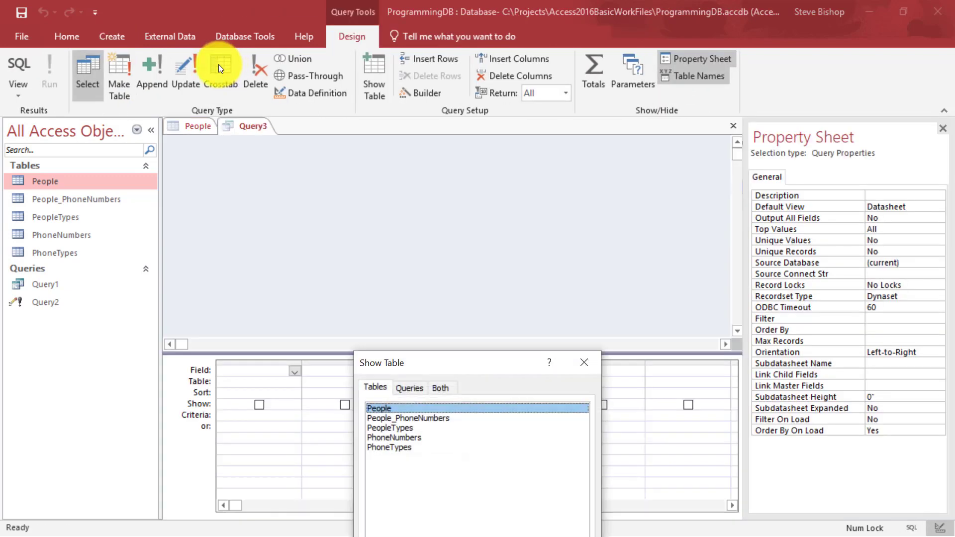
drag(480, 360, 415, 148)
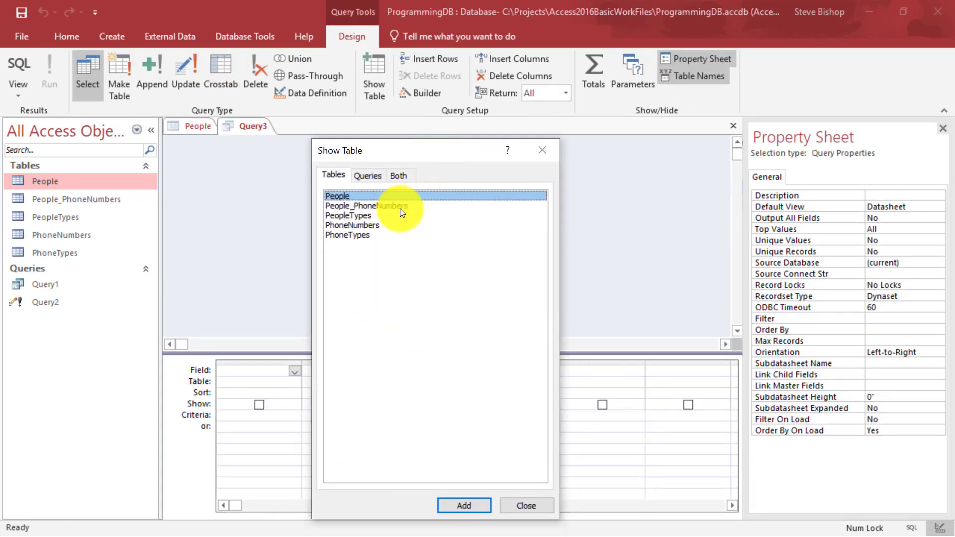
click(526, 505)
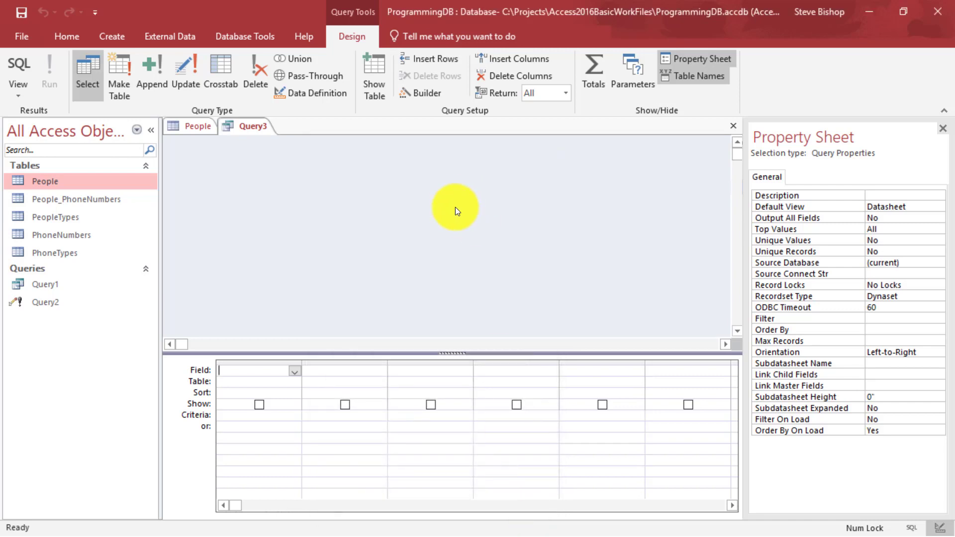
- Make the query an append query with People as the destination table
click(149, 68)
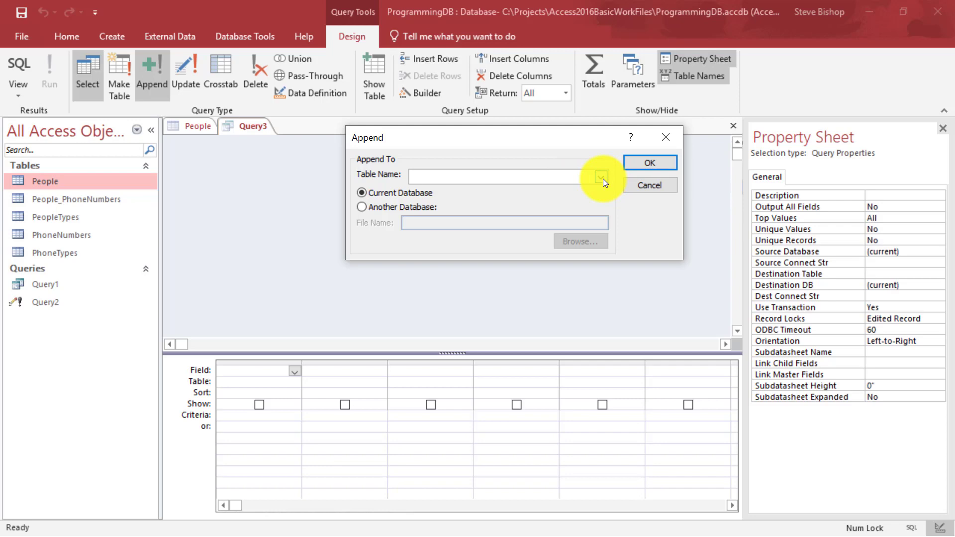
click(602, 178)
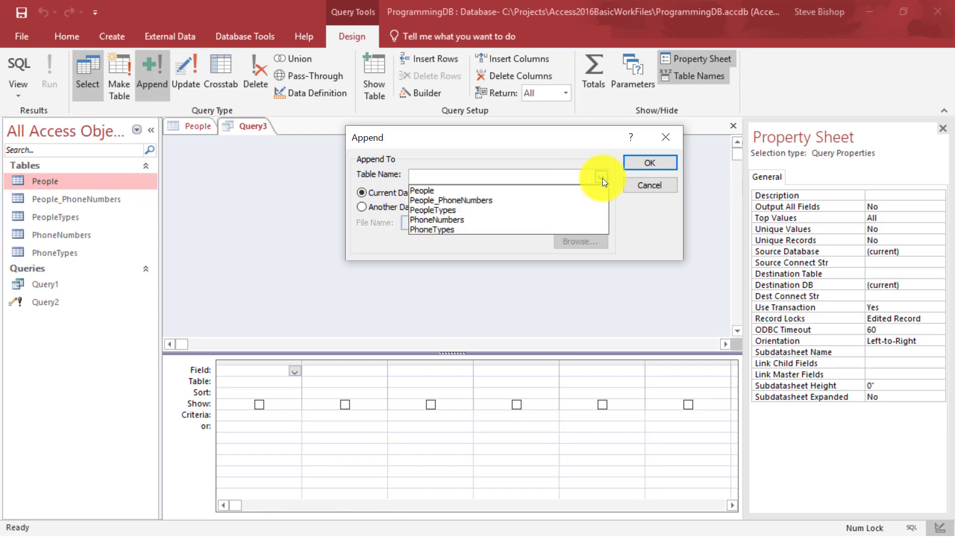
click(534, 189)
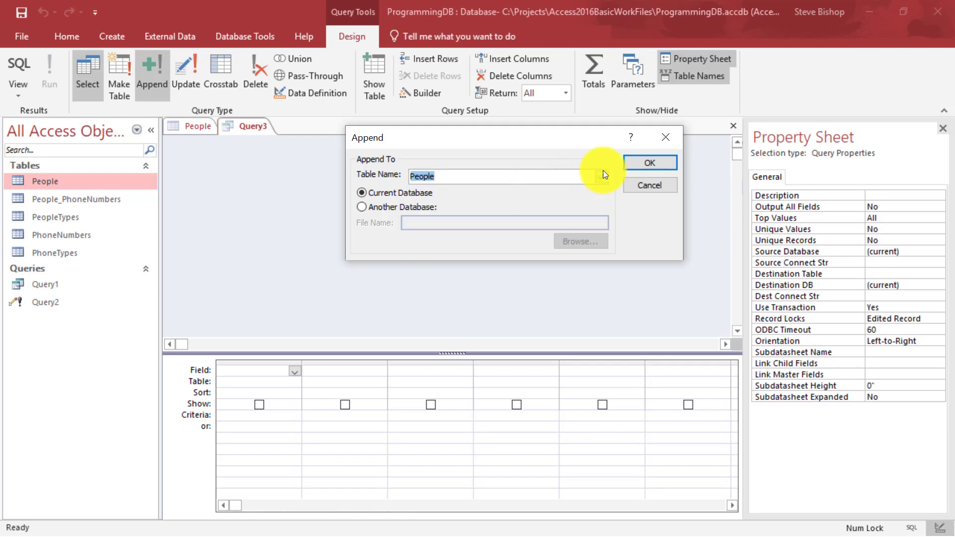
click(657, 163)
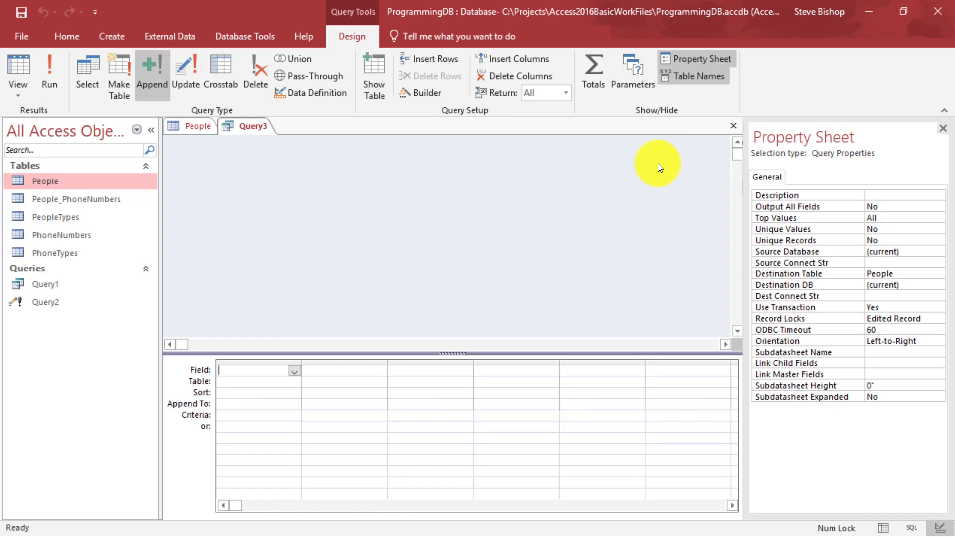
click(249, 404)
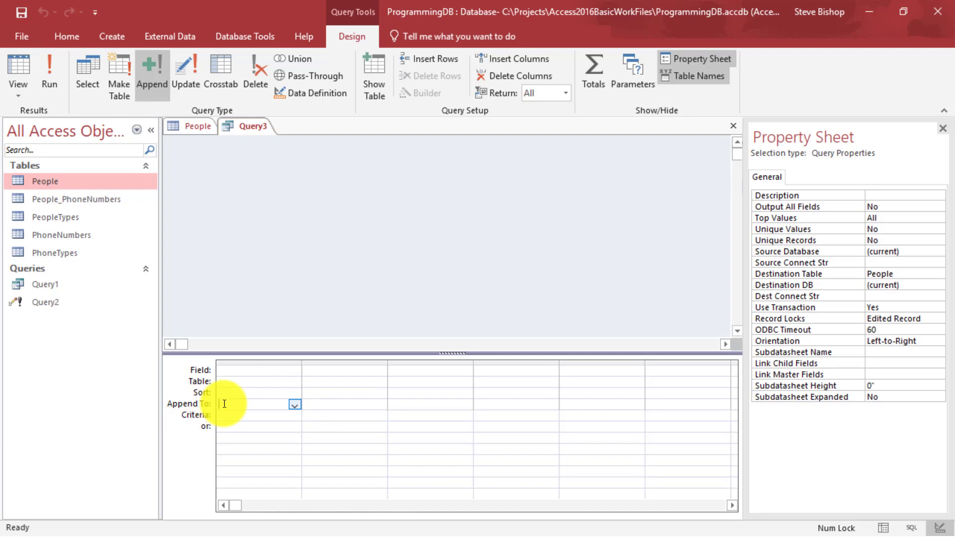
- Set the first three columns' Append To targets to FirstName, LastName and DOB
click(295, 405)
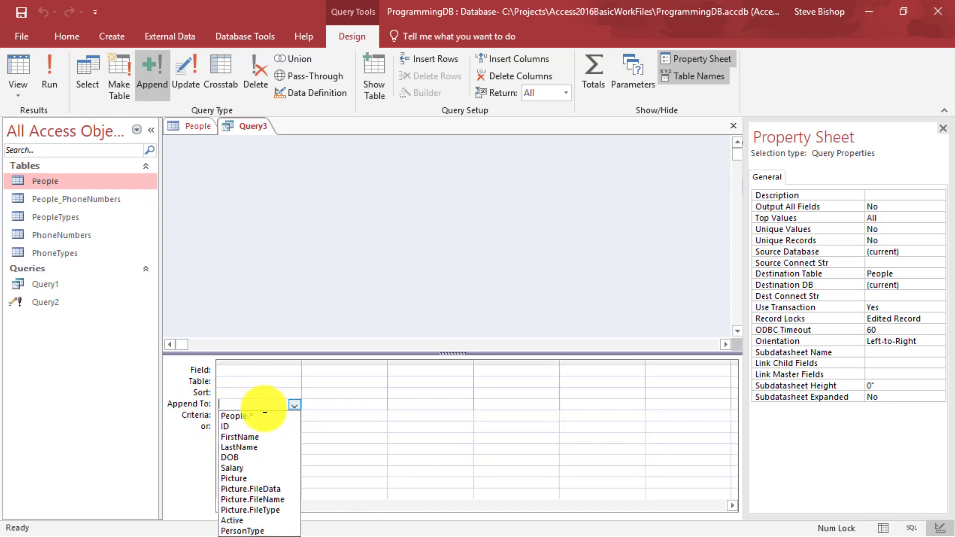
click(260, 436)
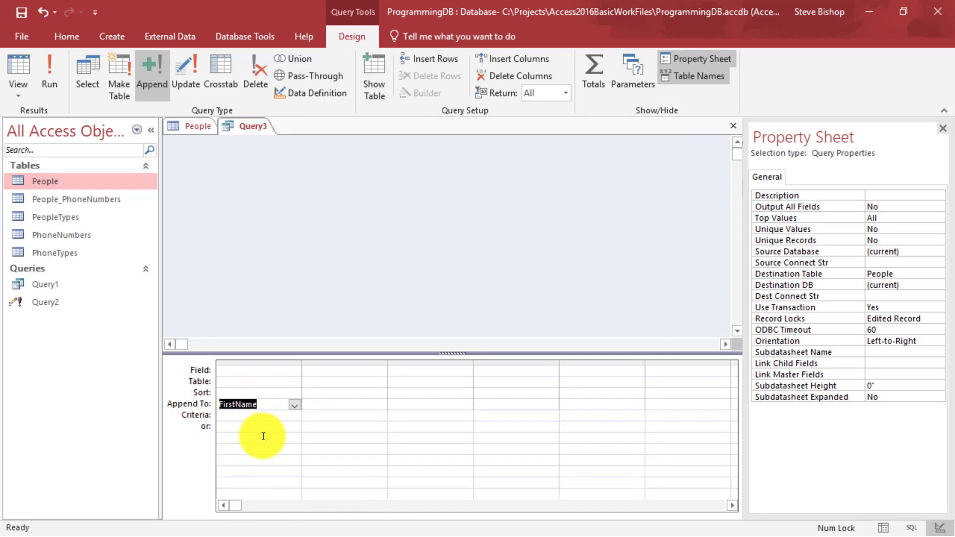
click(330, 404)
click(379, 406)
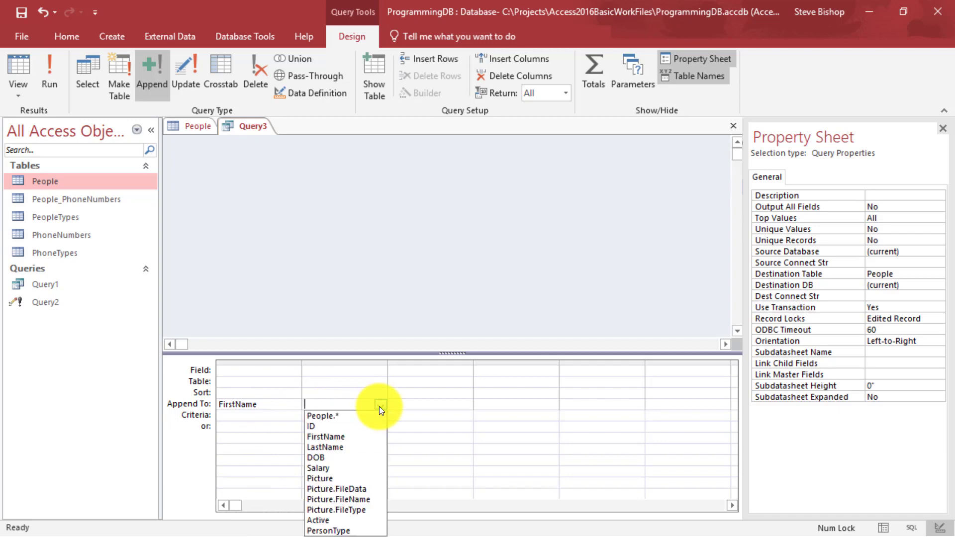
click(324, 447)
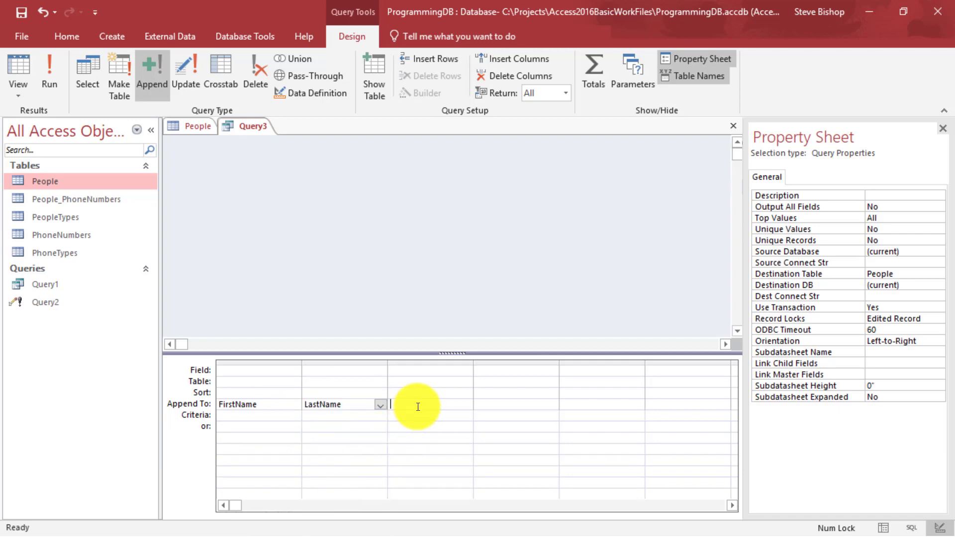
click(417, 407)
click(466, 405)
click(423, 454)
- Set columns four to six to append into Salary, Active and PersonType
click(497, 404)
click(551, 405)
click(514, 463)
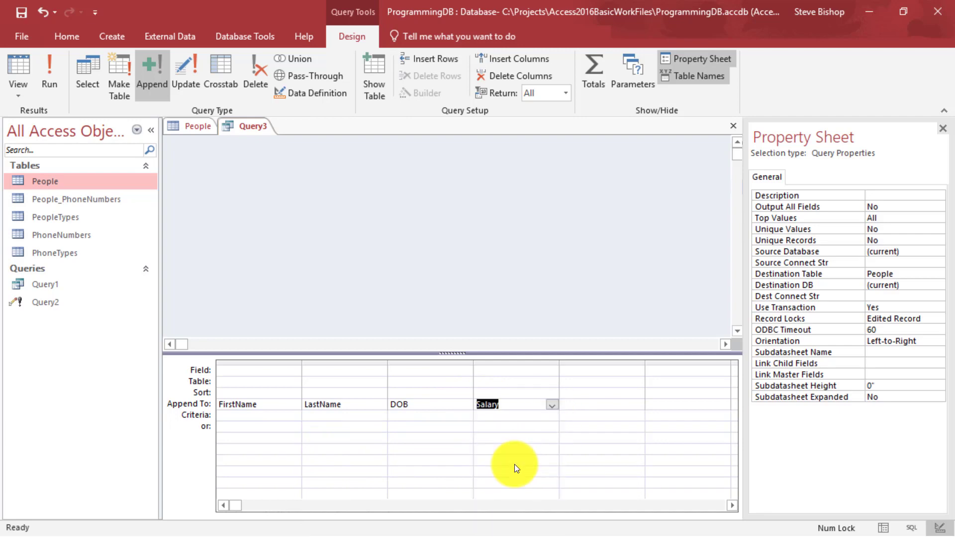
click(599, 404)
click(634, 405)
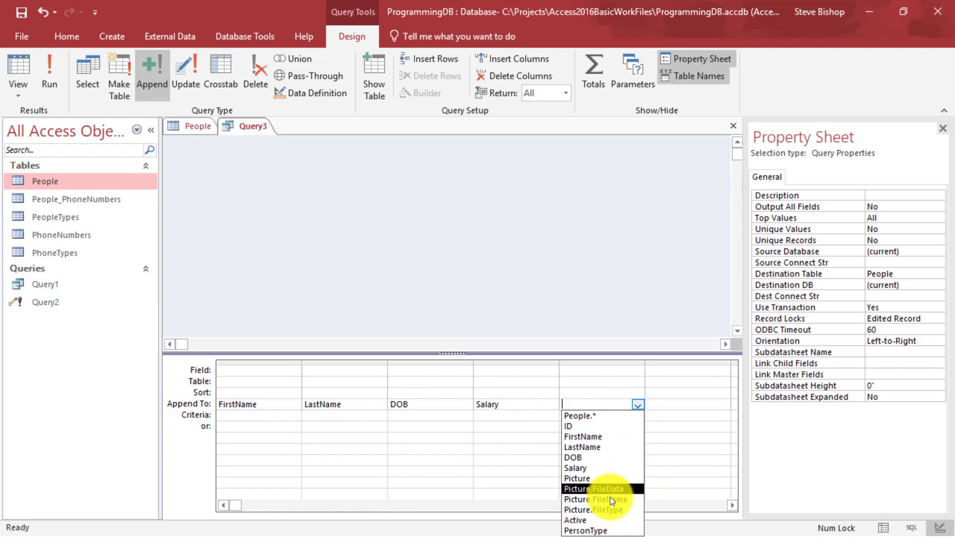
click(599, 520)
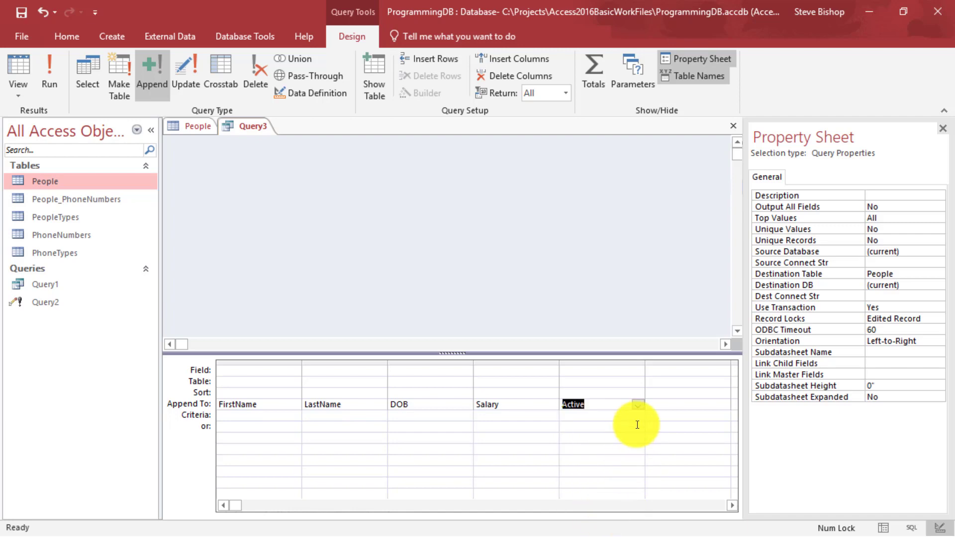
click(715, 403)
click(724, 404)
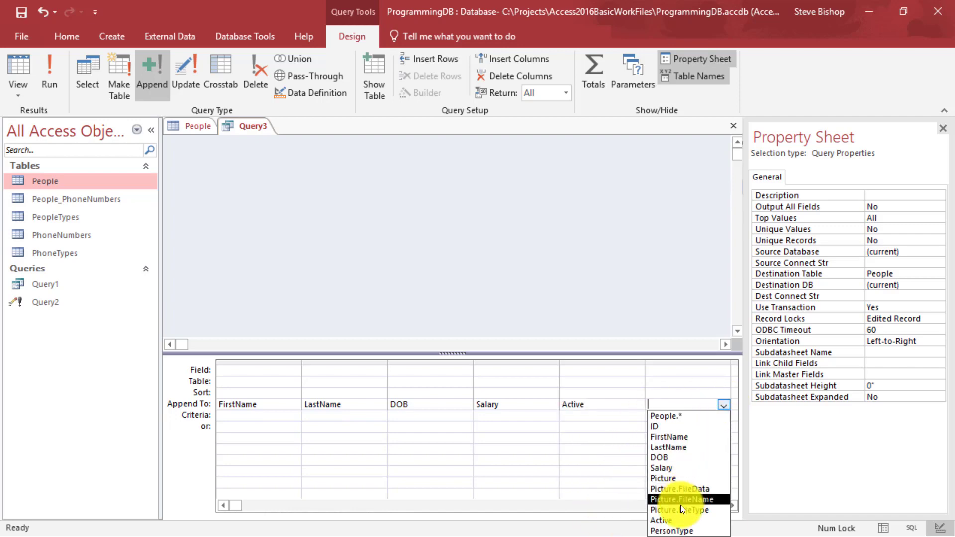
click(680, 531)
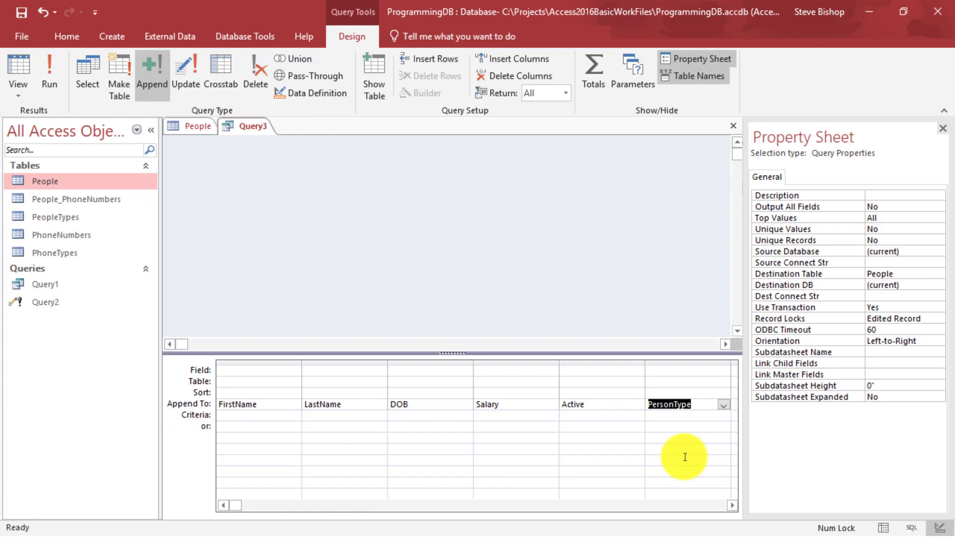
click(252, 372)
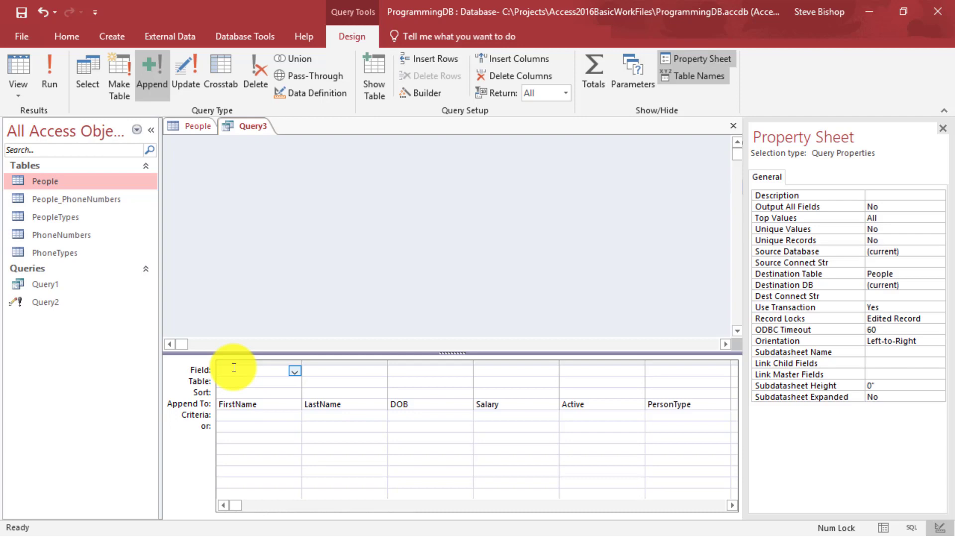
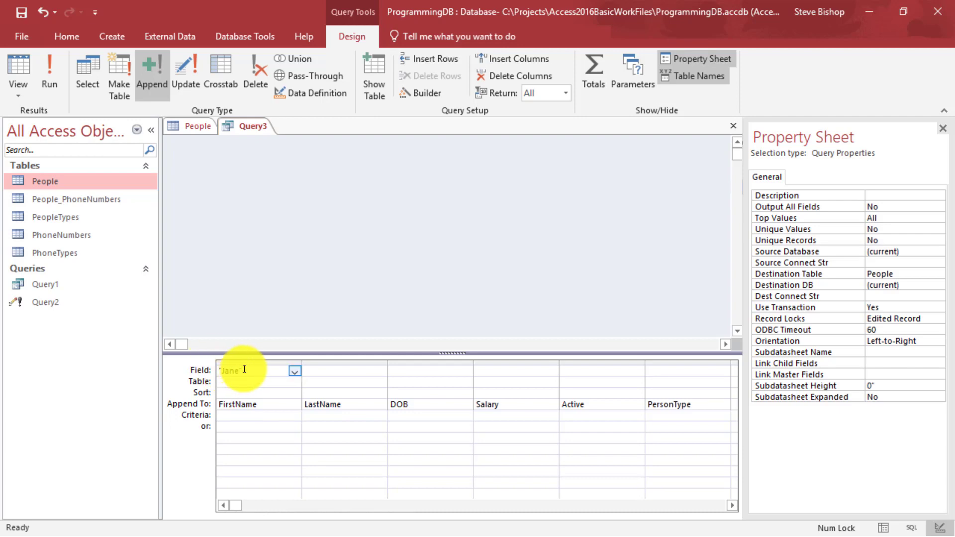
- Enter the person's first and last name and birth date #03/21/2001# as field values
click(323, 372)
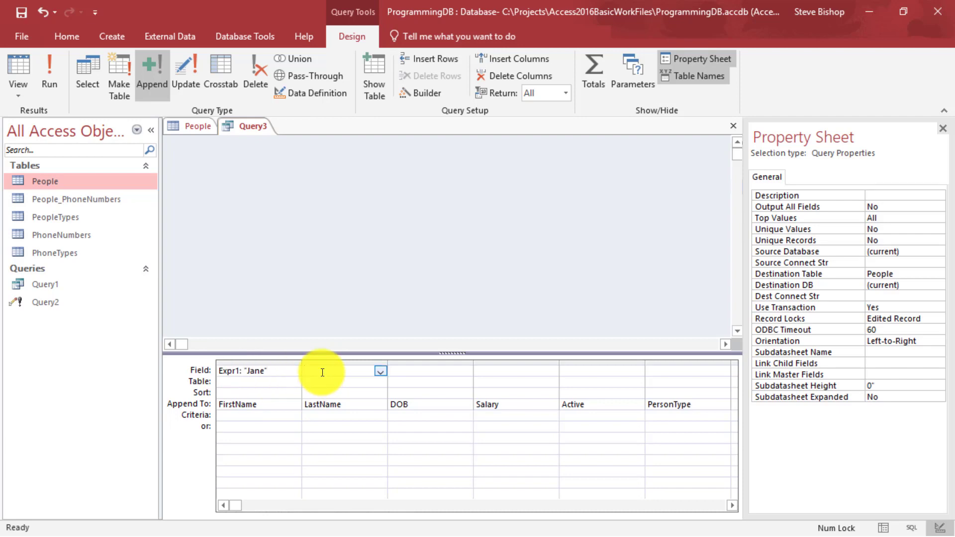
click(433, 373)
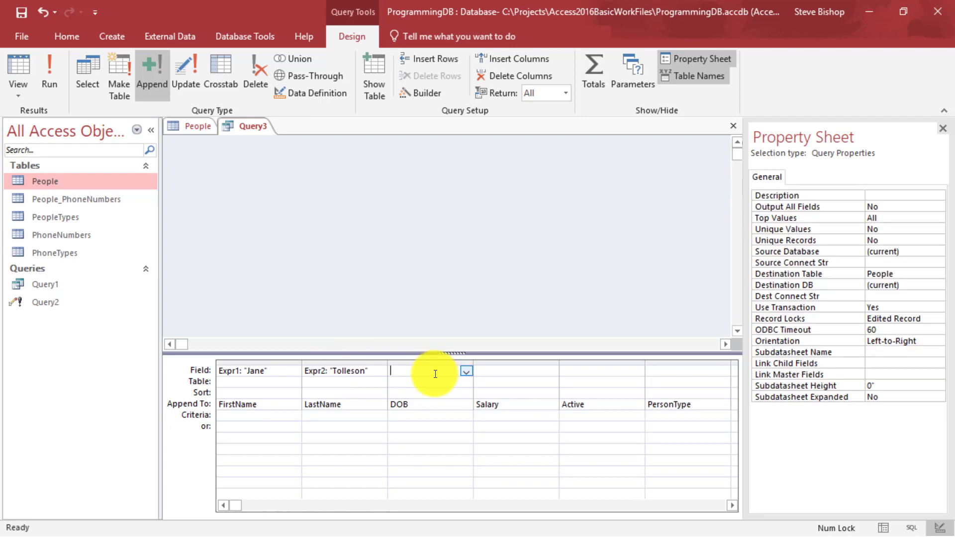
text(#)
text(03)
text(/)
text(2)
text(00)
text(21/2001)
text(#)
click(487, 369)
- Enter Salary 35000, Active True and PersonType 1, then run the append query
text(35000)
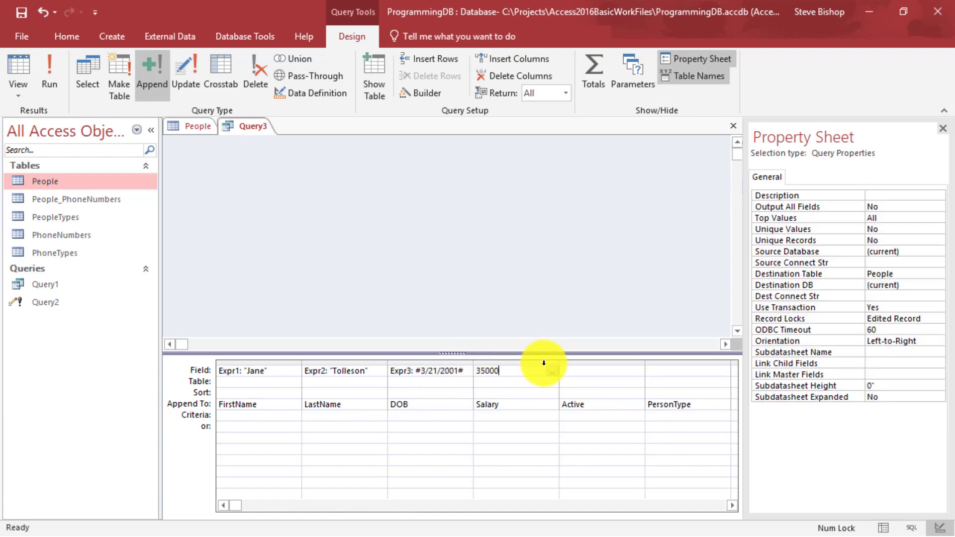
click(588, 374)
text(true)
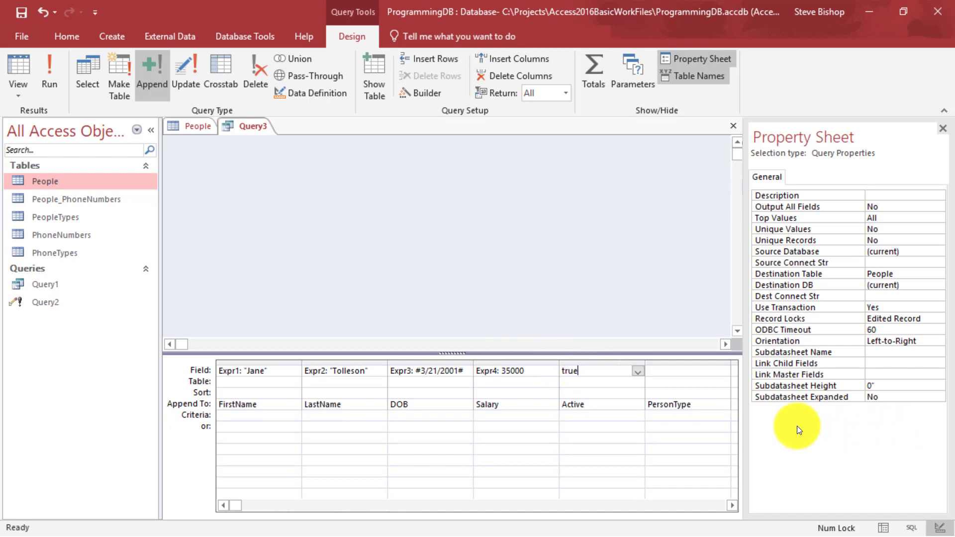
click(675, 372)
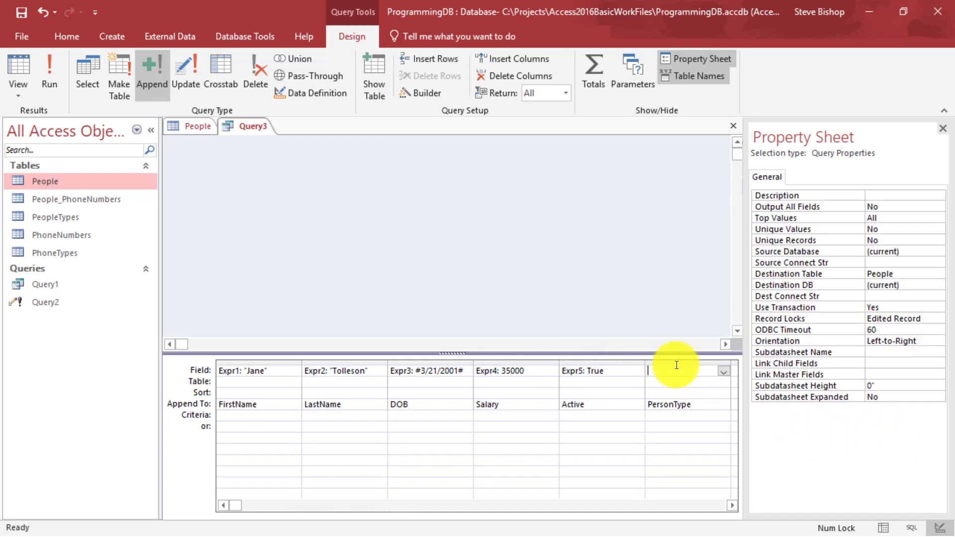
click(684, 309)
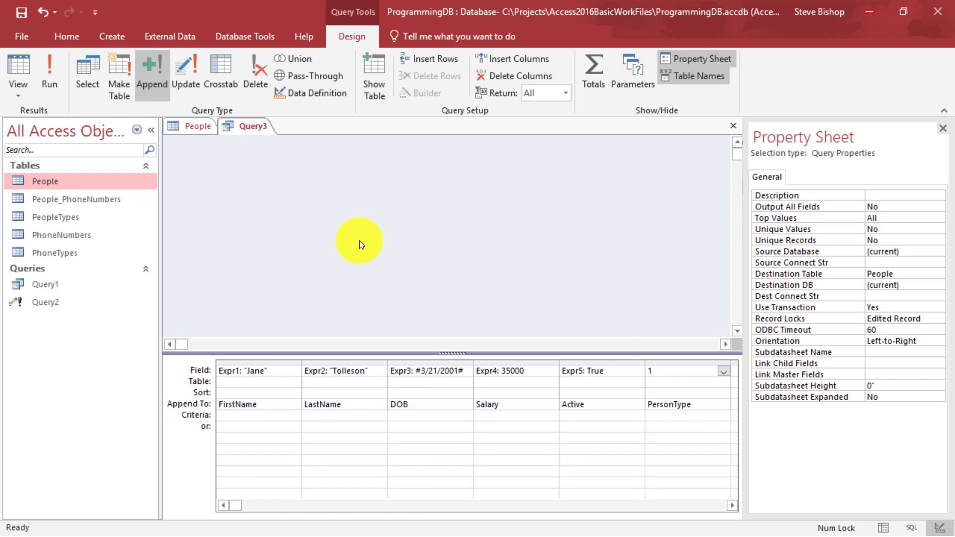
click(50, 66)
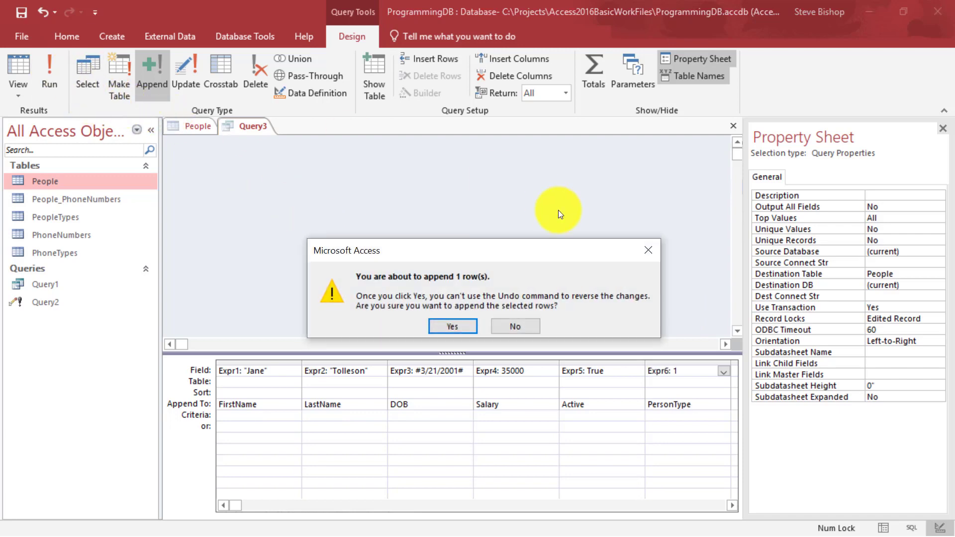
- Confirm appending 1 row and verify the new sixth record in the People table
click(443, 327)
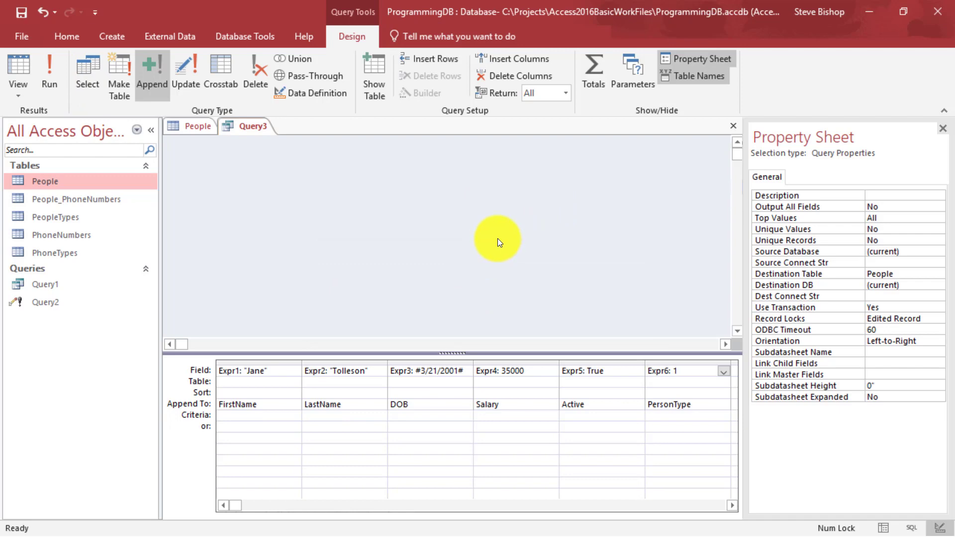
click(194, 124)
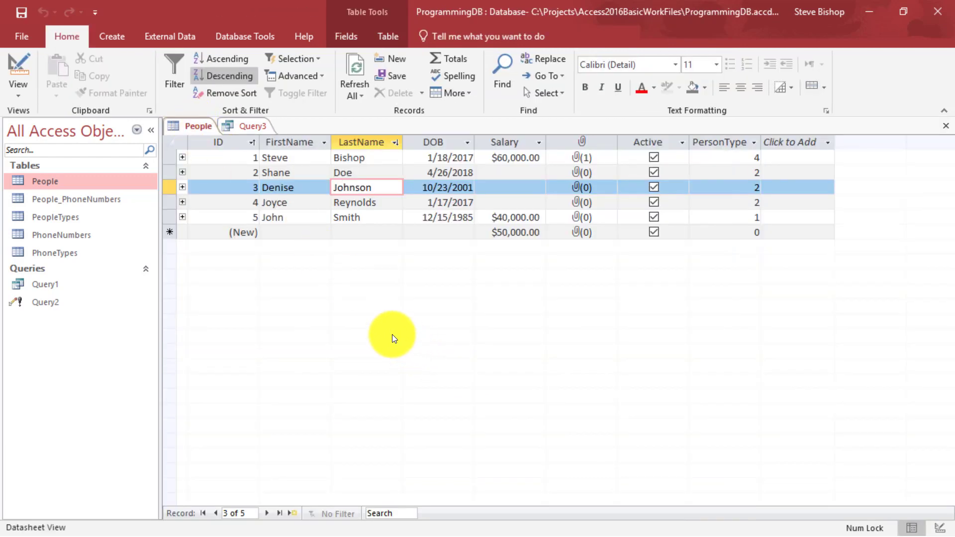
click(948, 130)
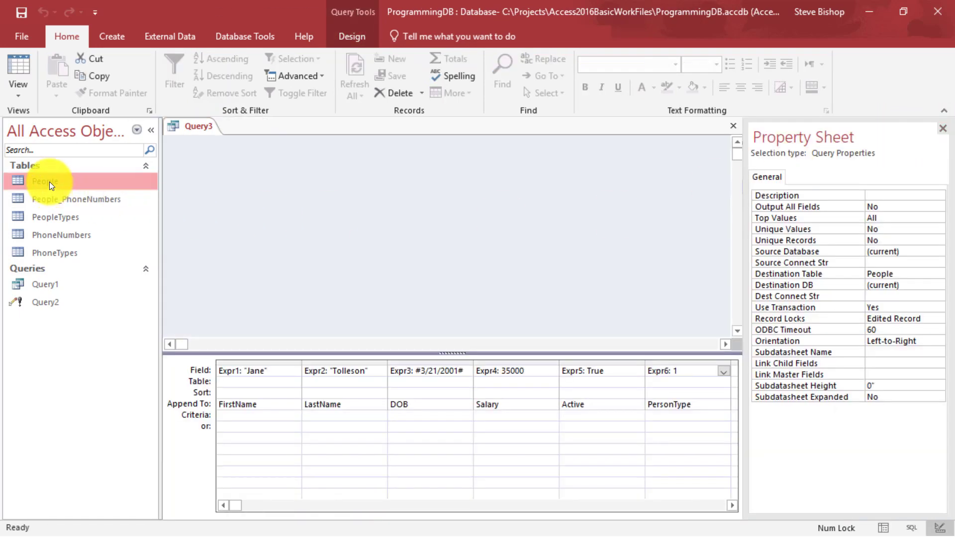
double_click(49, 181)
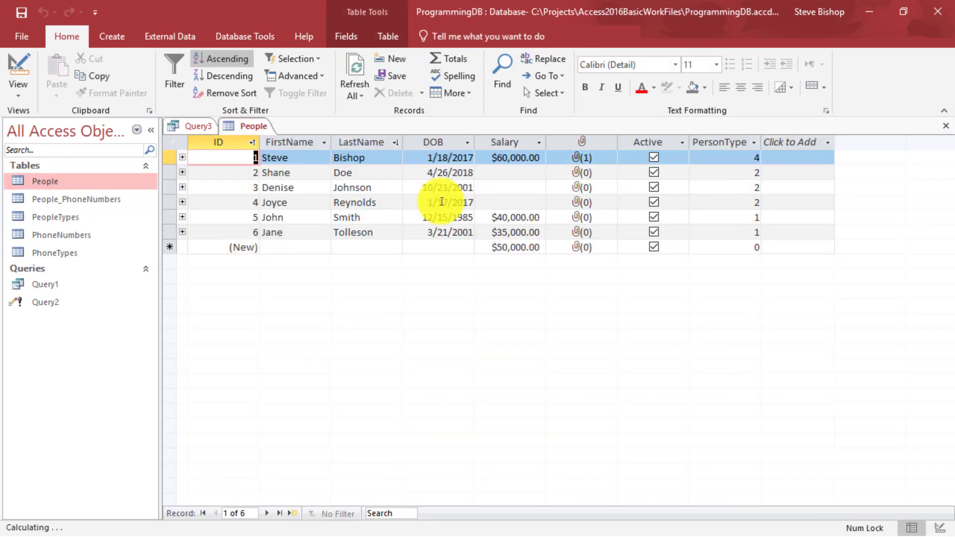
click(327, 229)
click(374, 232)
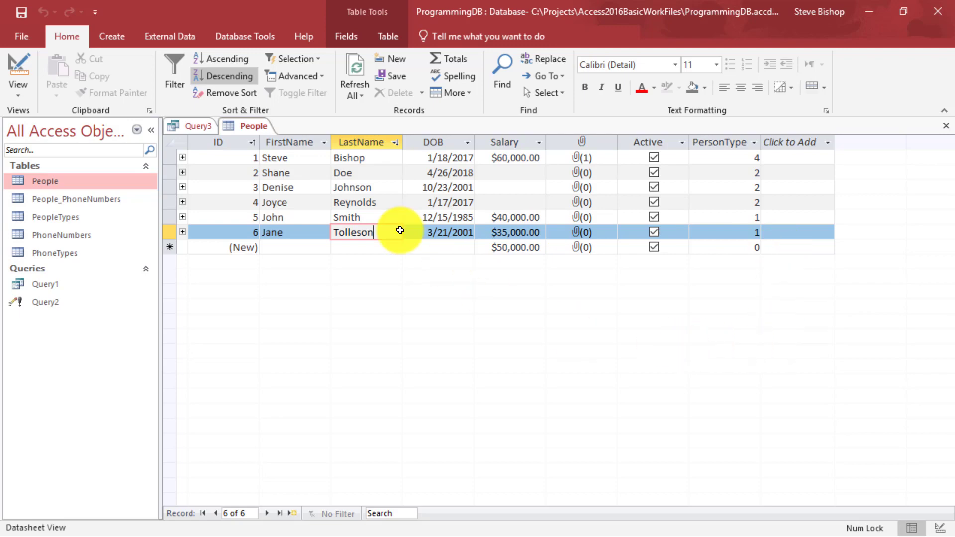
click(196, 128)
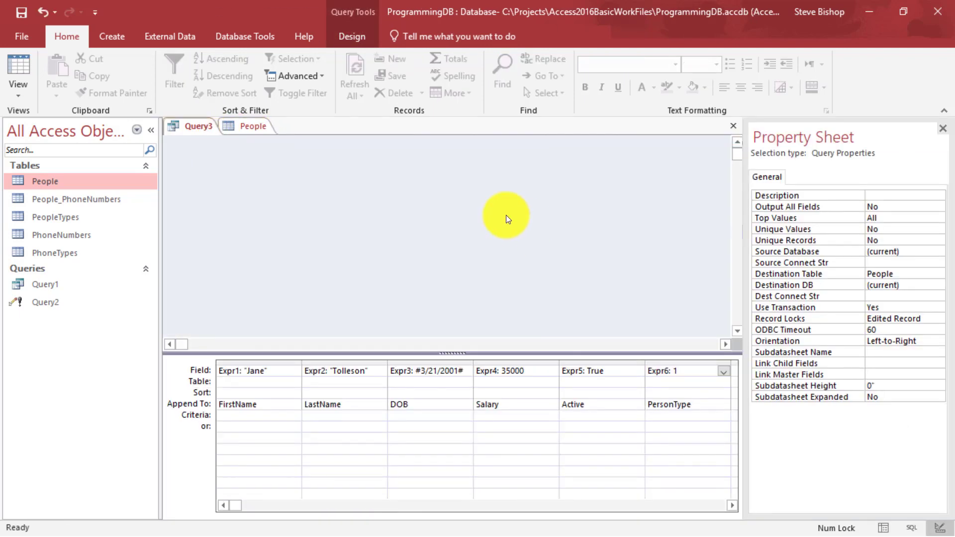
- Switch Query3 to SQL view and highlight the INSERT INTO People clause
right_click(425, 199)
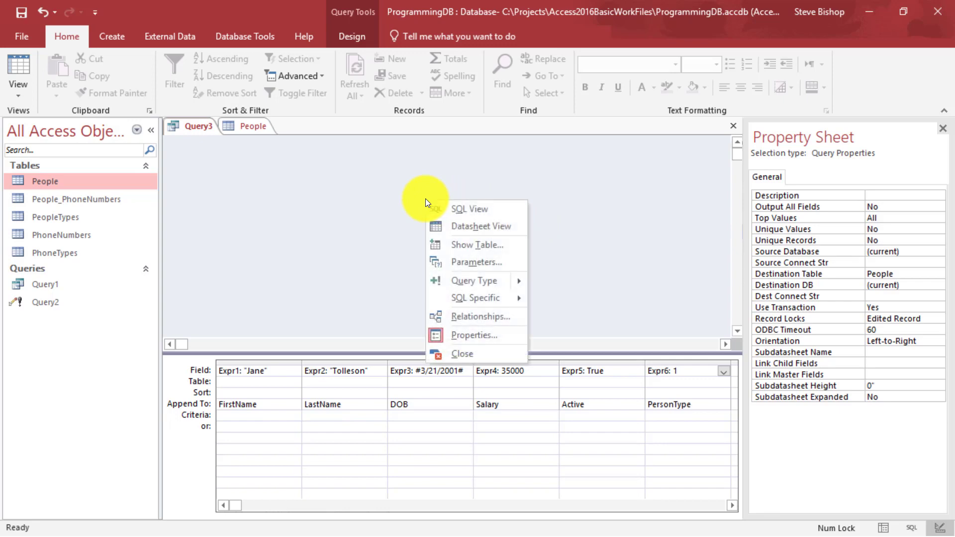
click(471, 209)
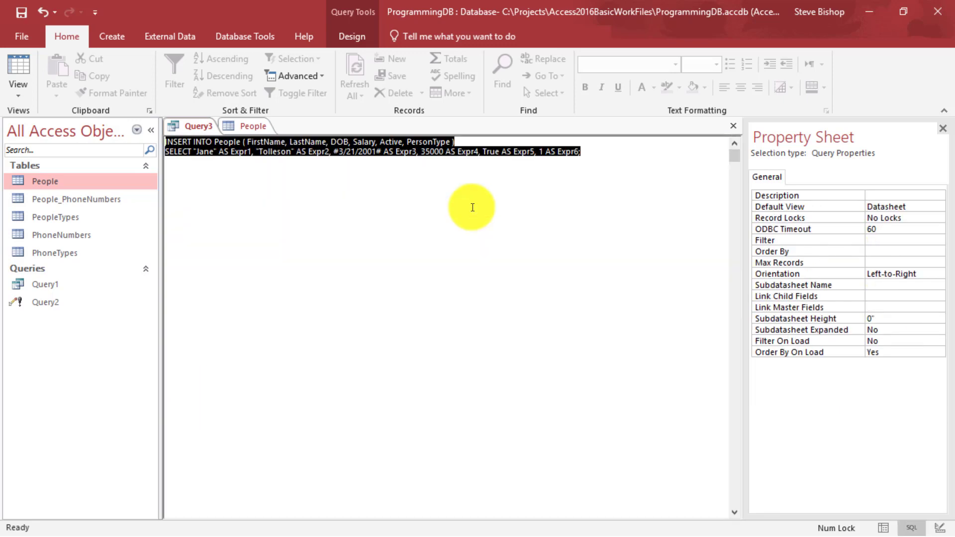
click(568, 215)
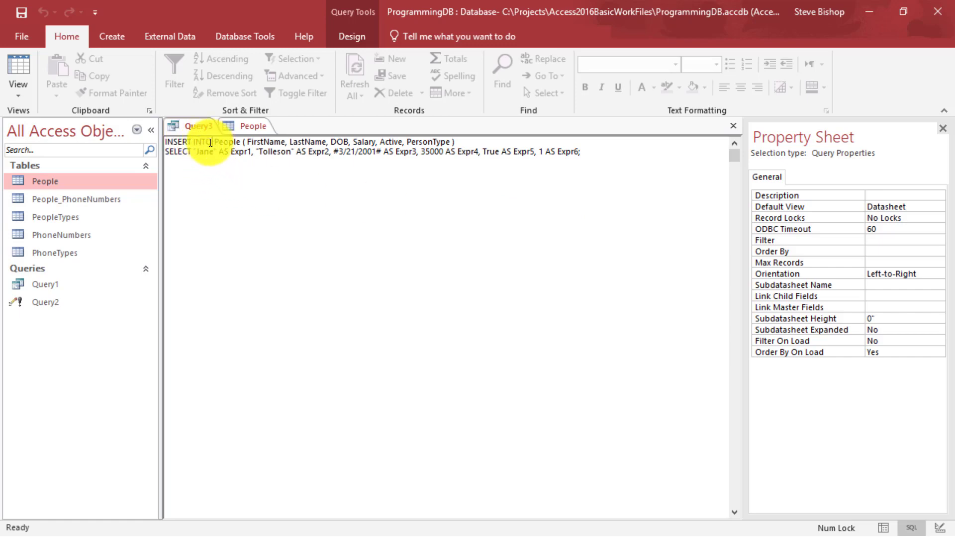
drag(213, 142, 140, 144)
click(369, 215)
double_click(238, 143)
click(289, 171)
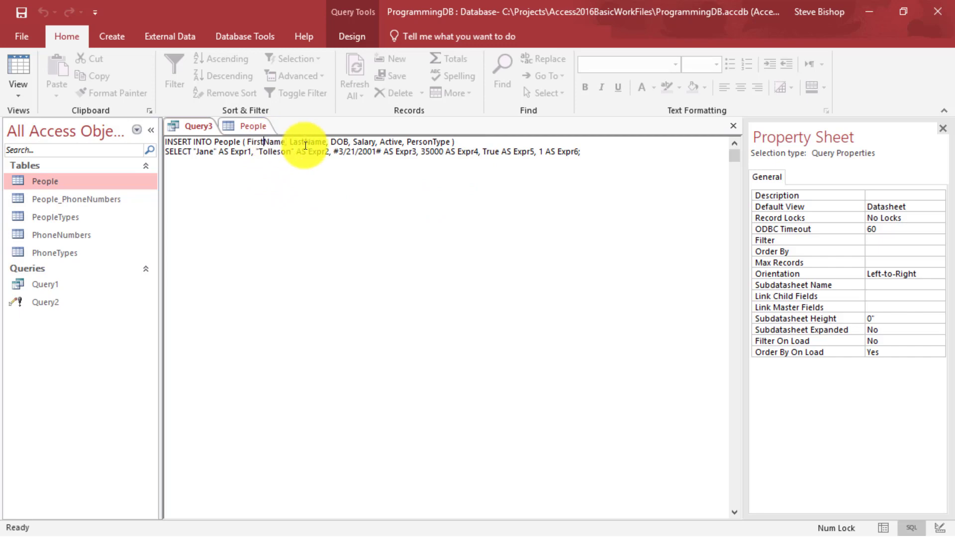
- Highlight the People table name and the SELECT keyword in the SQL
double_click(219, 143)
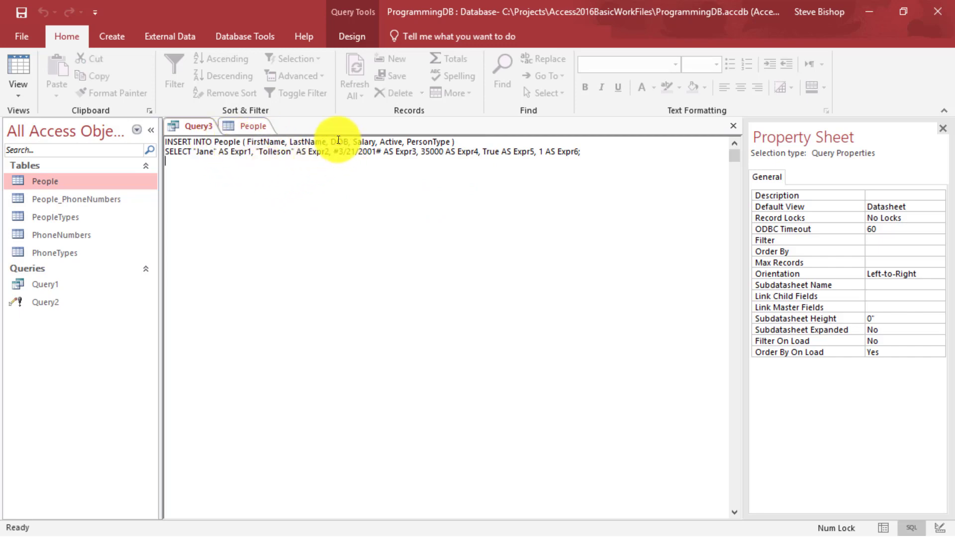
click(384, 221)
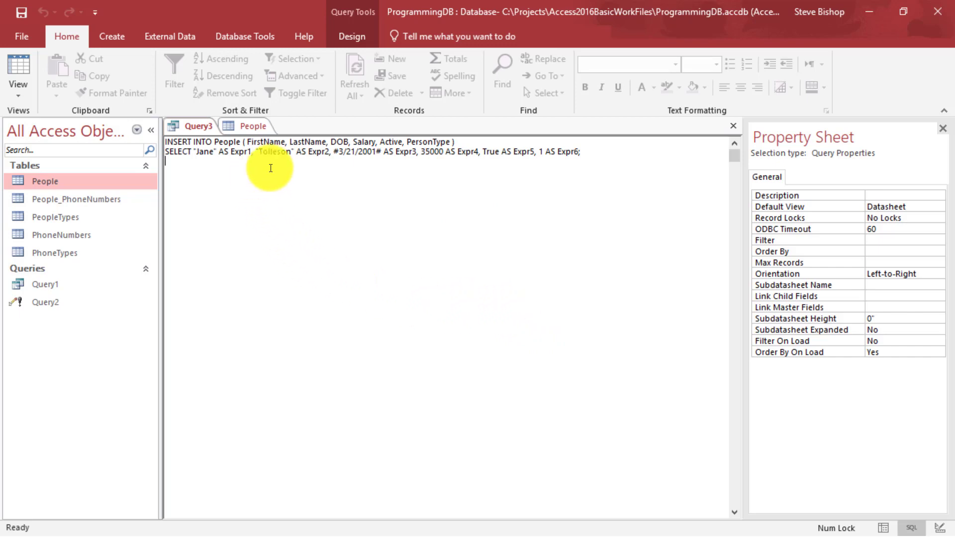
double_click(176, 151)
click(261, 194)
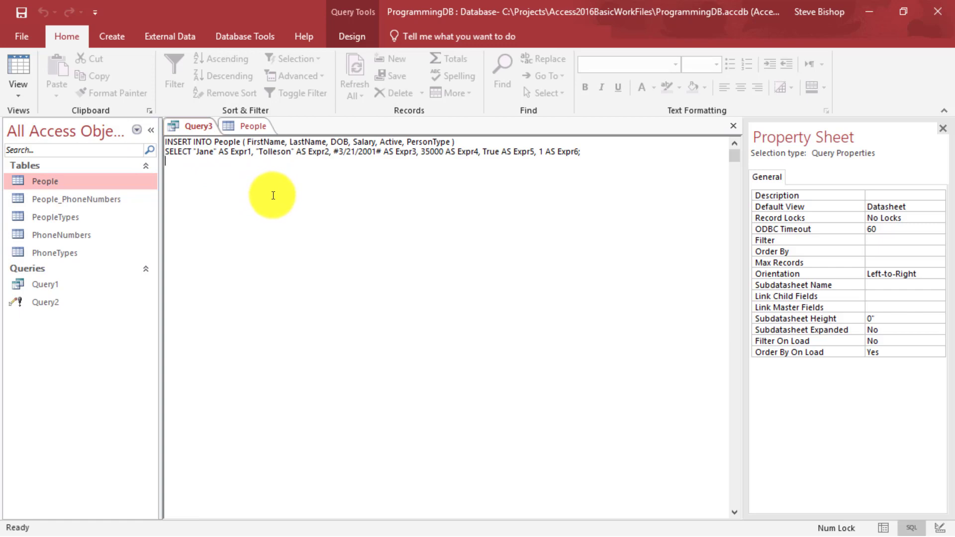
click(55, 285)
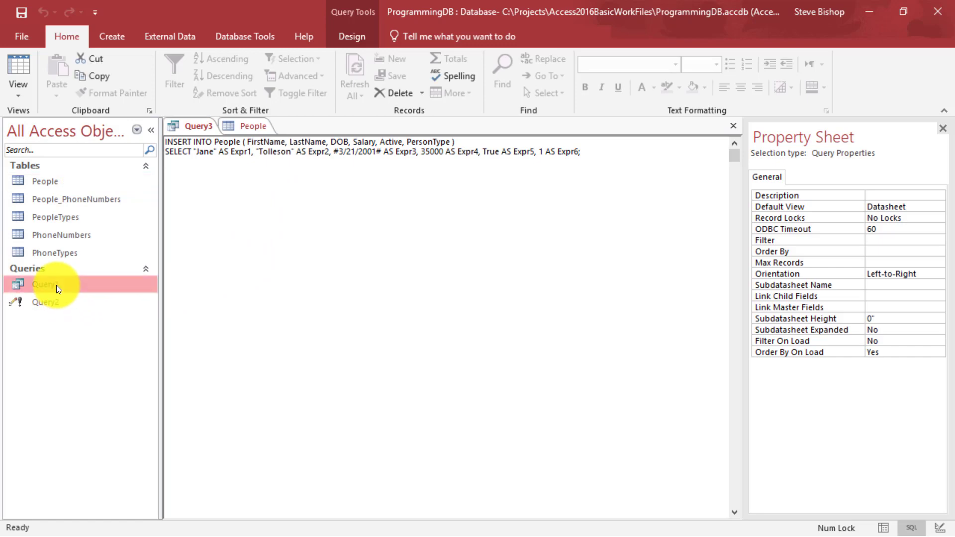
right_click(56, 286)
- Open Query1 in Design View and highlight lines of its SQL, then go back to Query3
click(104, 313)
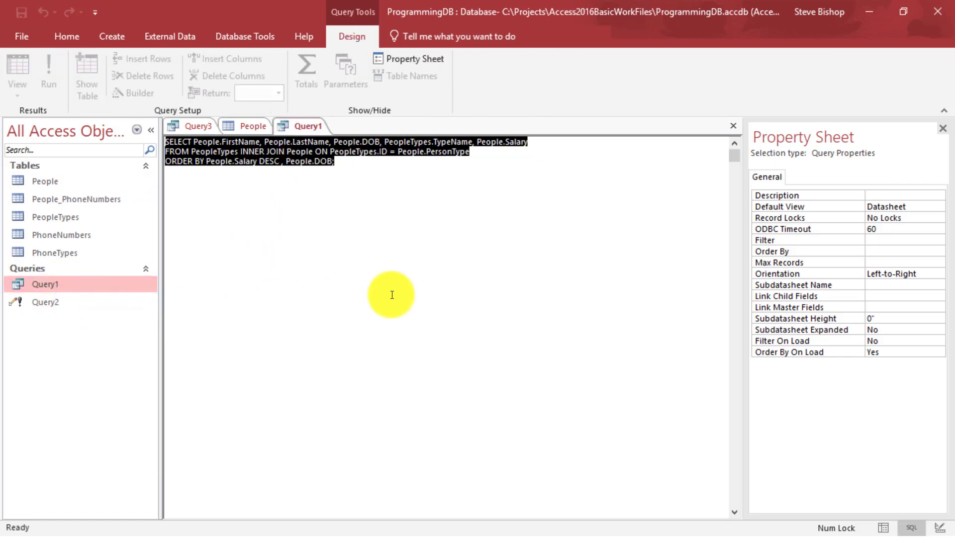
drag(567, 142, 139, 142)
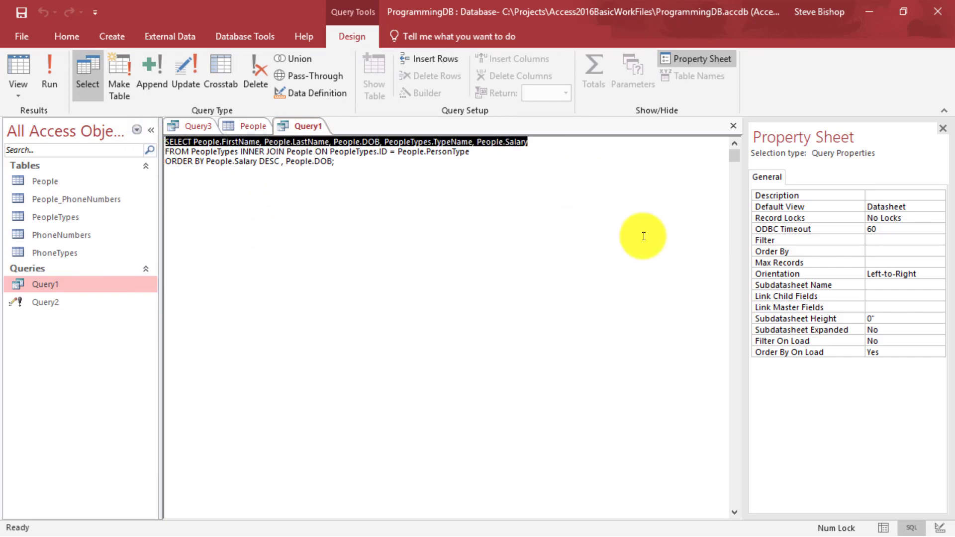
click(544, 240)
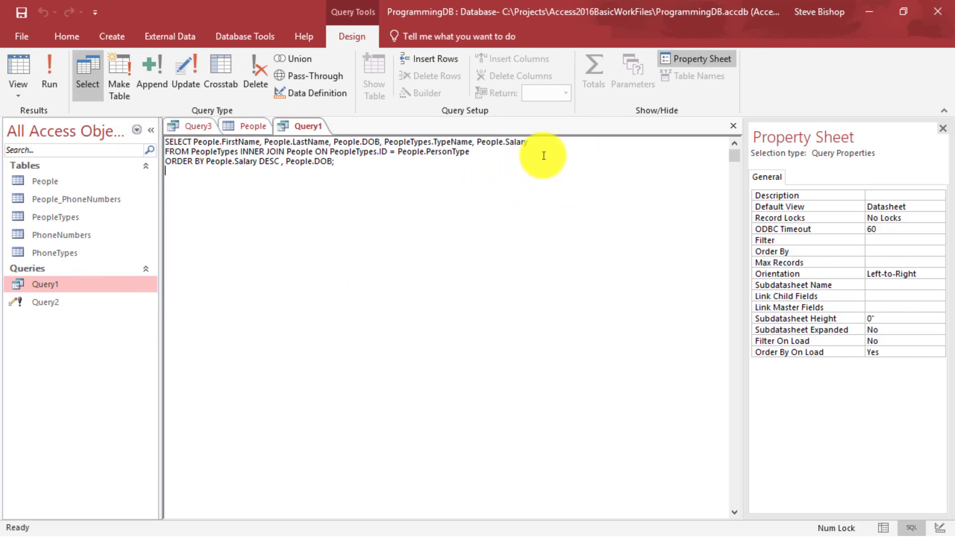
drag(552, 141, 160, 144)
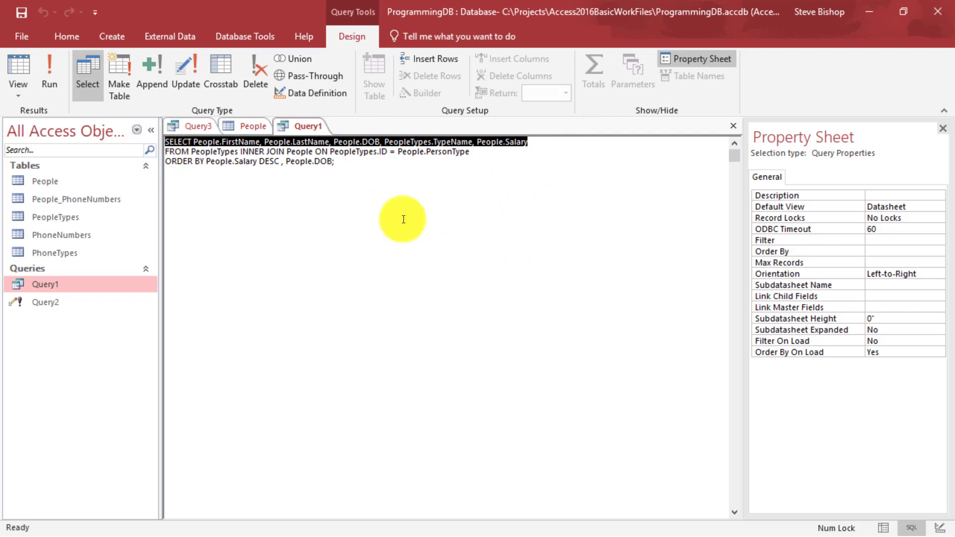
click(194, 125)
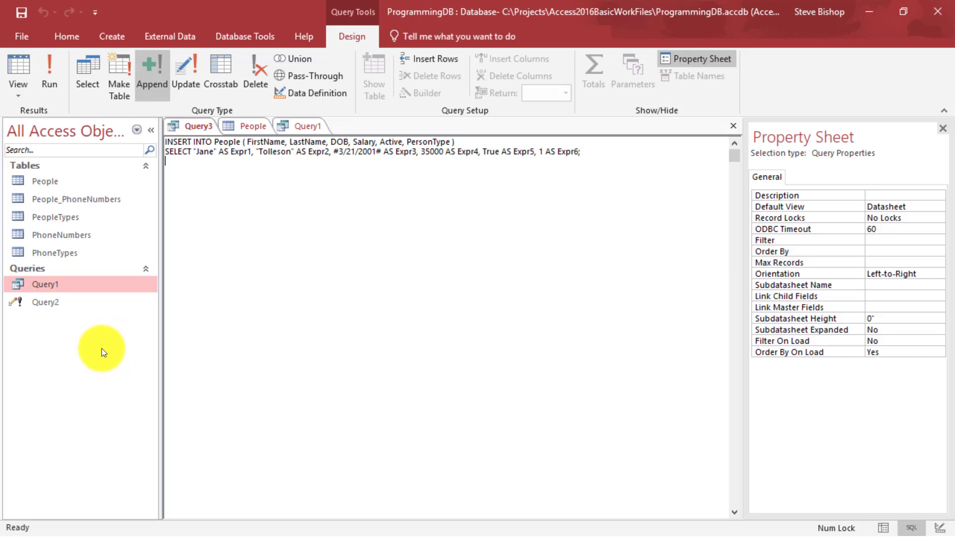
- Start a new table design with an Id field of Number data type
click(105, 35)
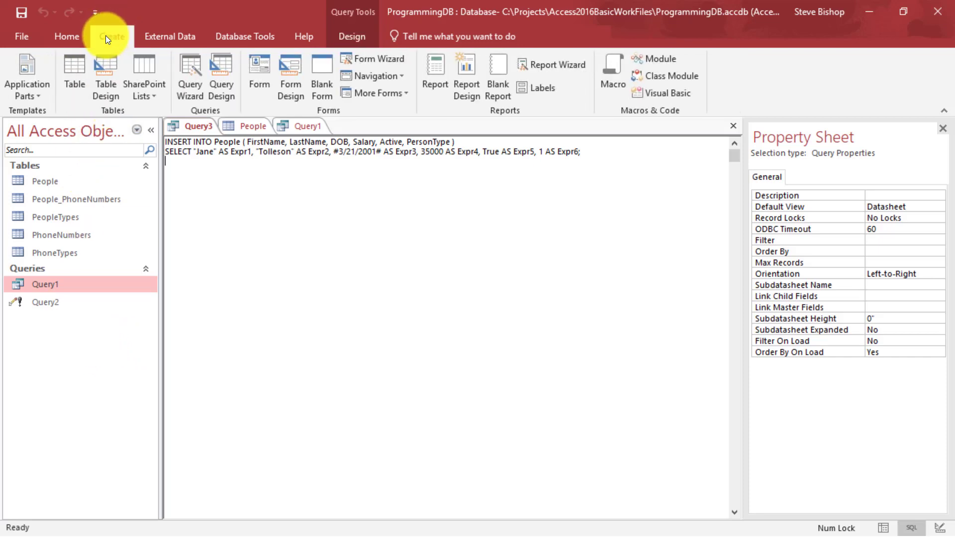
click(105, 68)
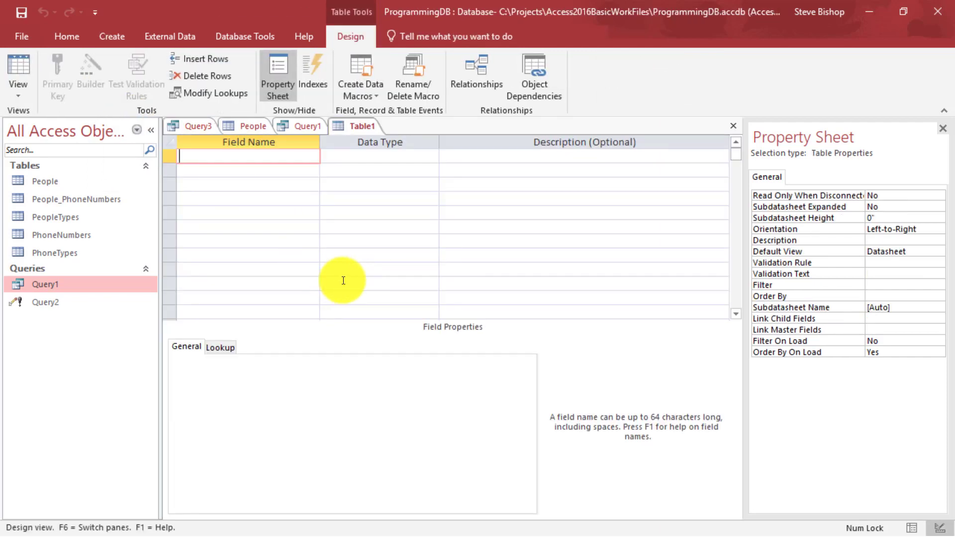
text(Id)
click(331, 156)
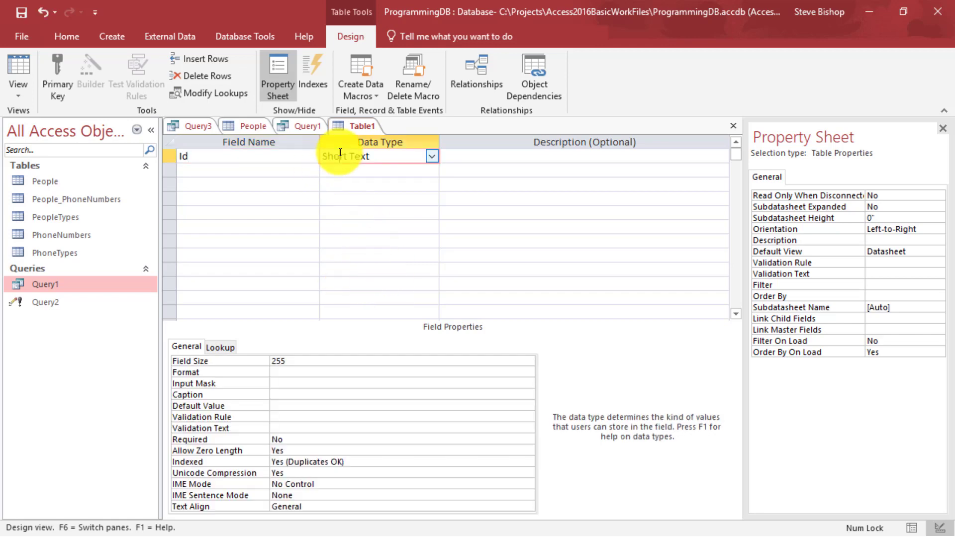
click(432, 156)
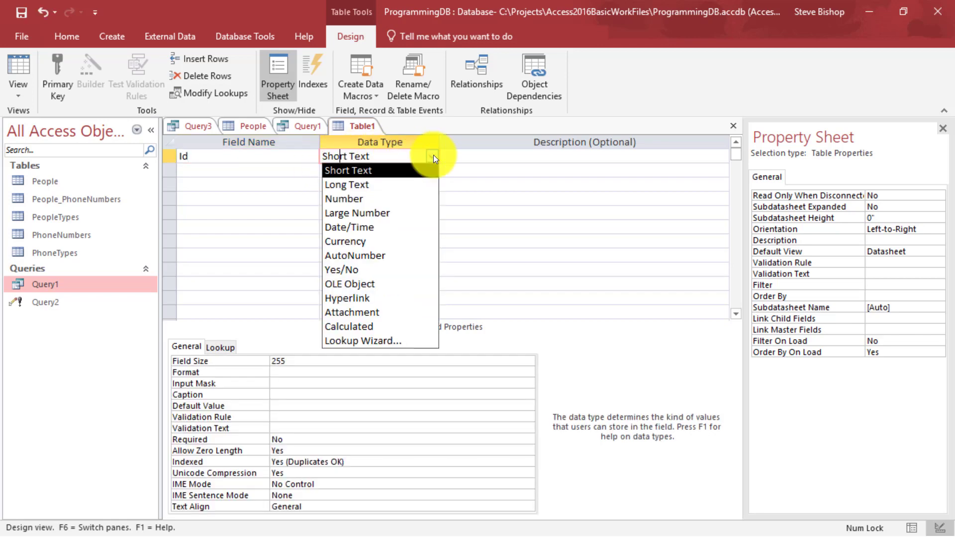
click(372, 199)
- Make Id the primary key, keeping its data type as Number
click(258, 187)
click(167, 154)
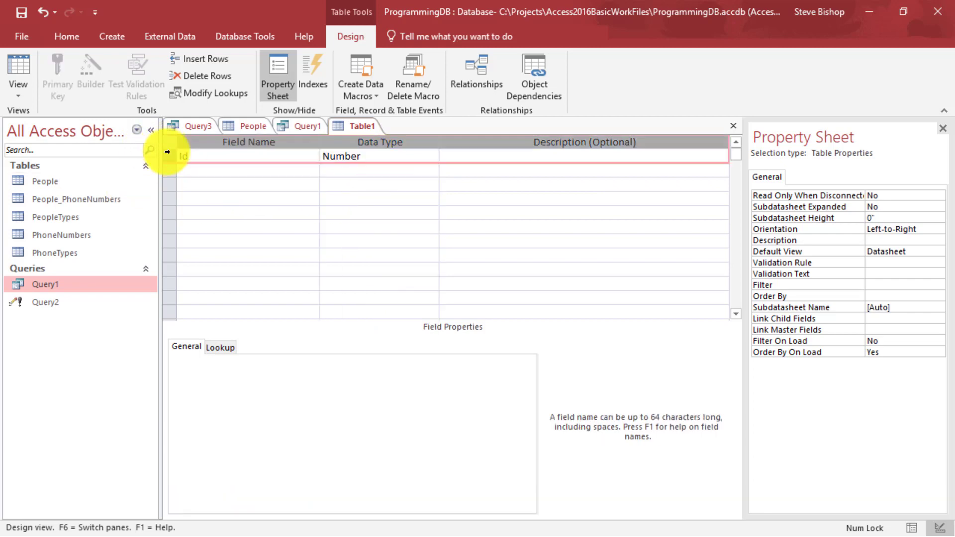
click(47, 64)
click(431, 157)
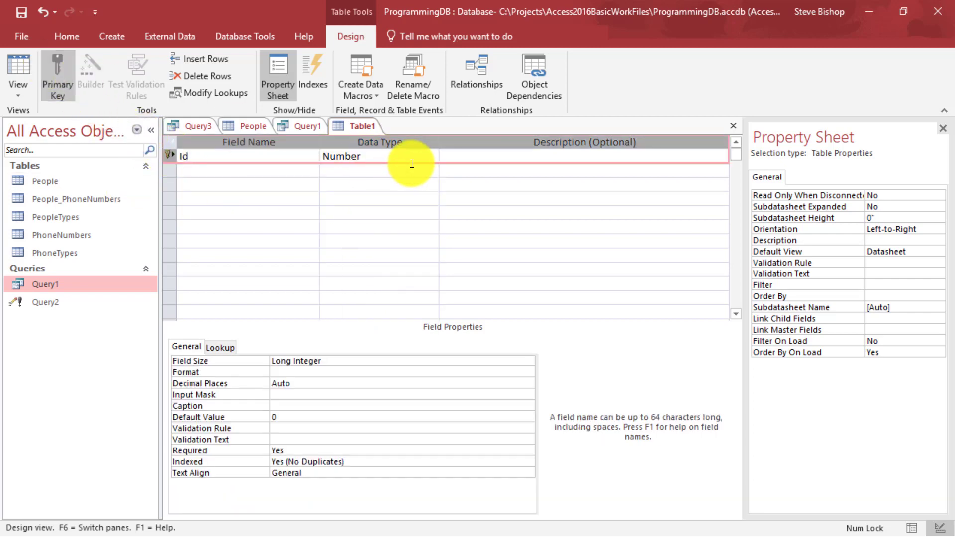
click(431, 156)
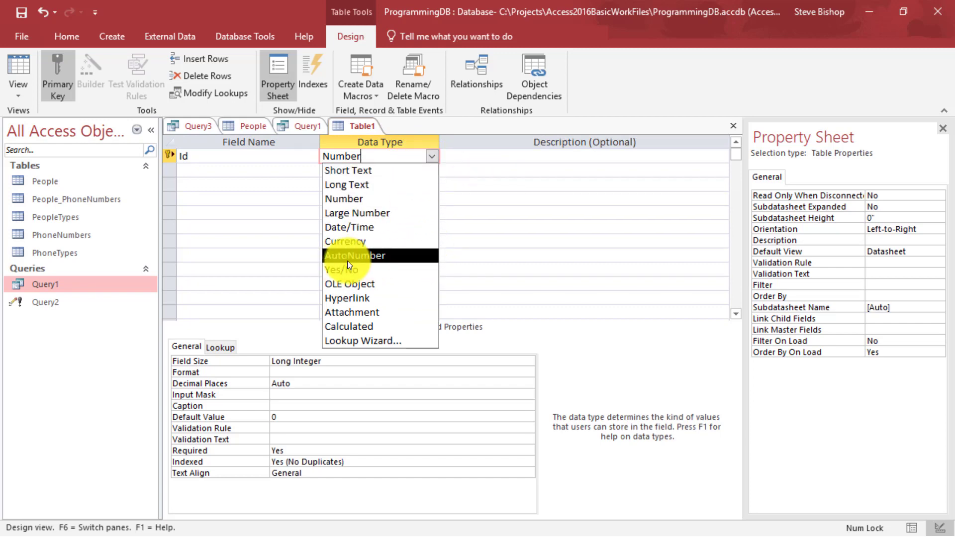
click(450, 213)
click(393, 156)
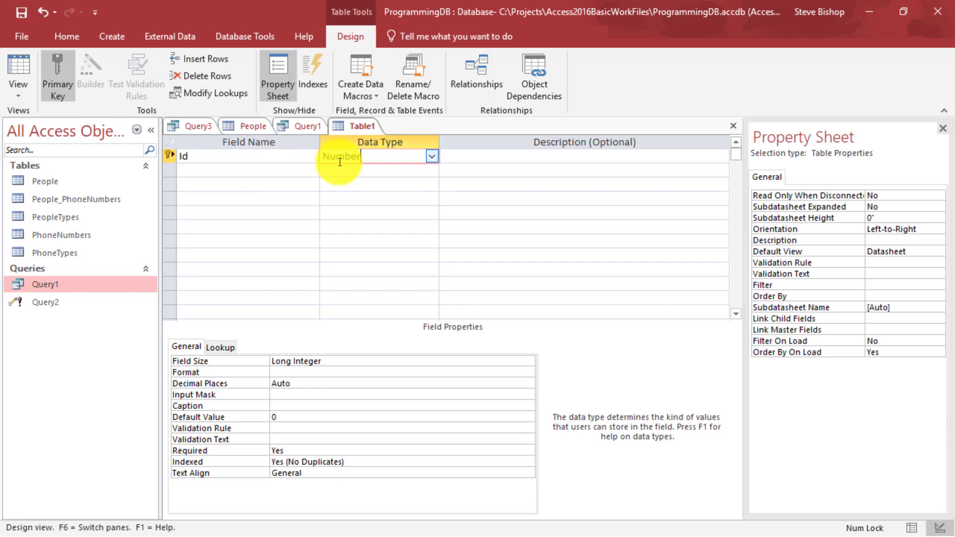
click(286, 170)
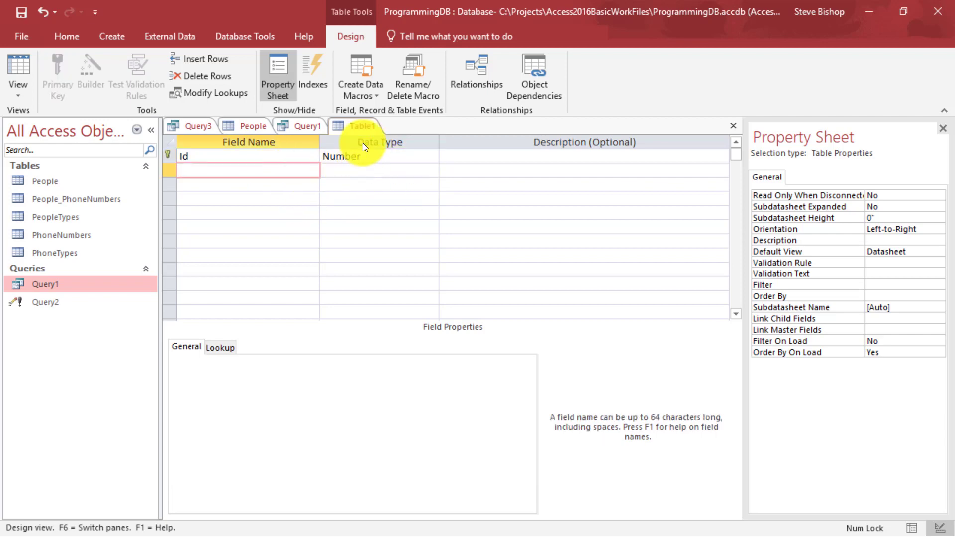
click(234, 124)
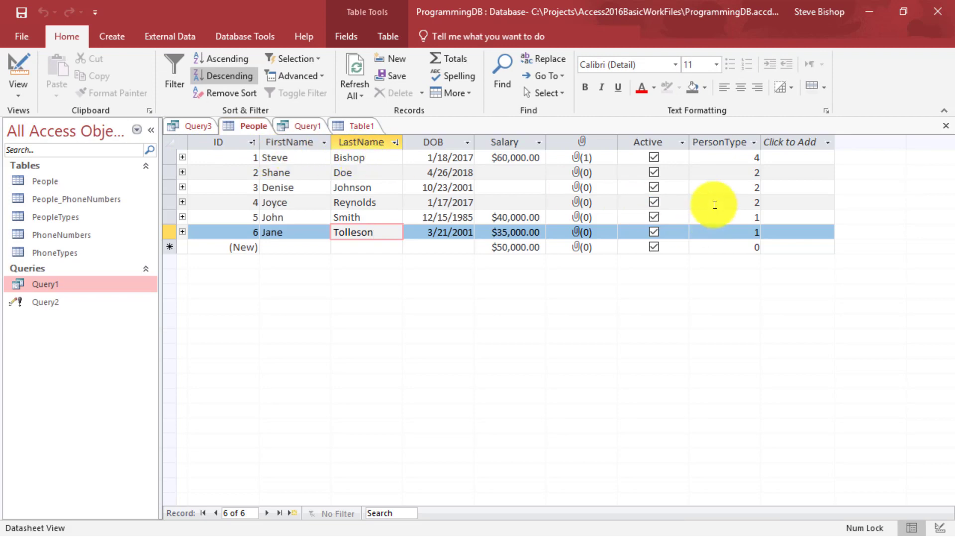
- Add FirstName and LastName Short Text fields below Id in Table1's design
double_click(746, 170)
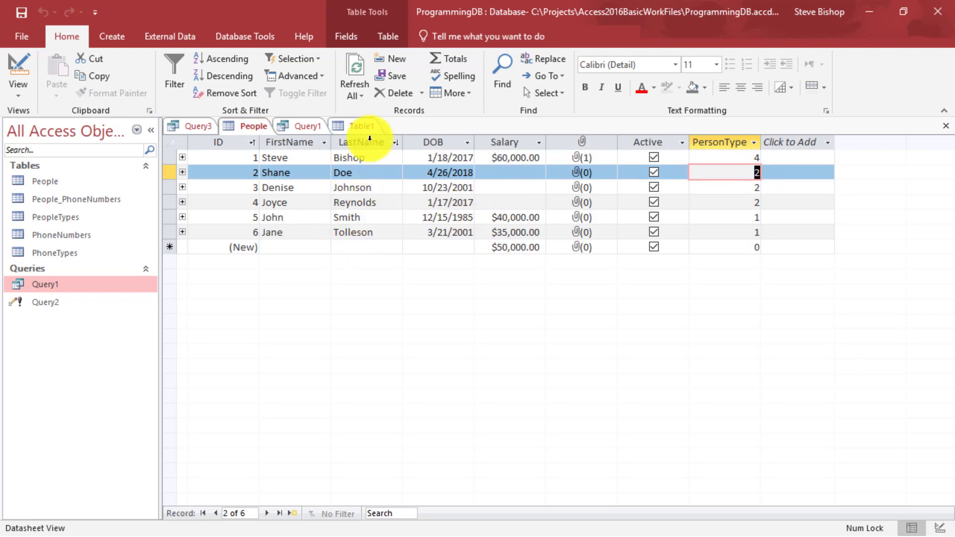
click(362, 127)
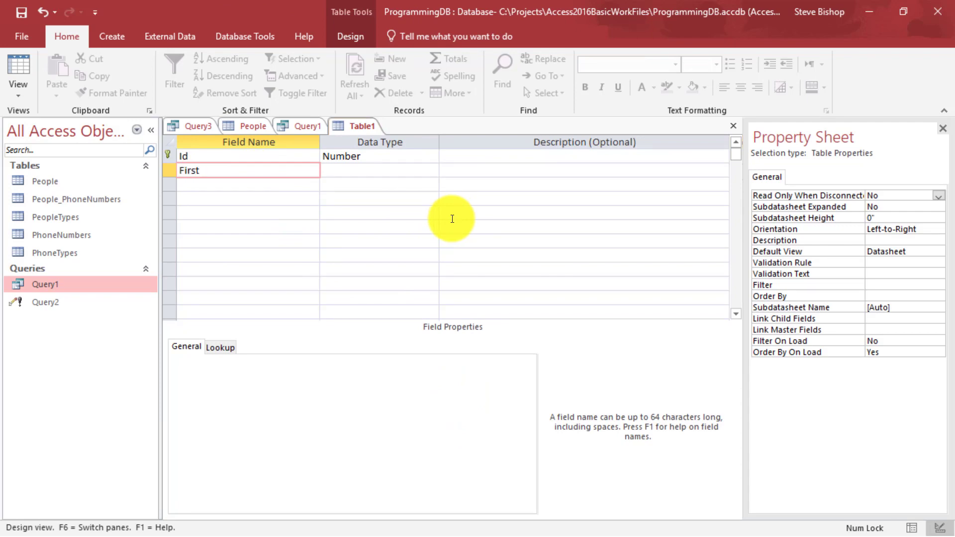
text(FirstName)
key(Tab)
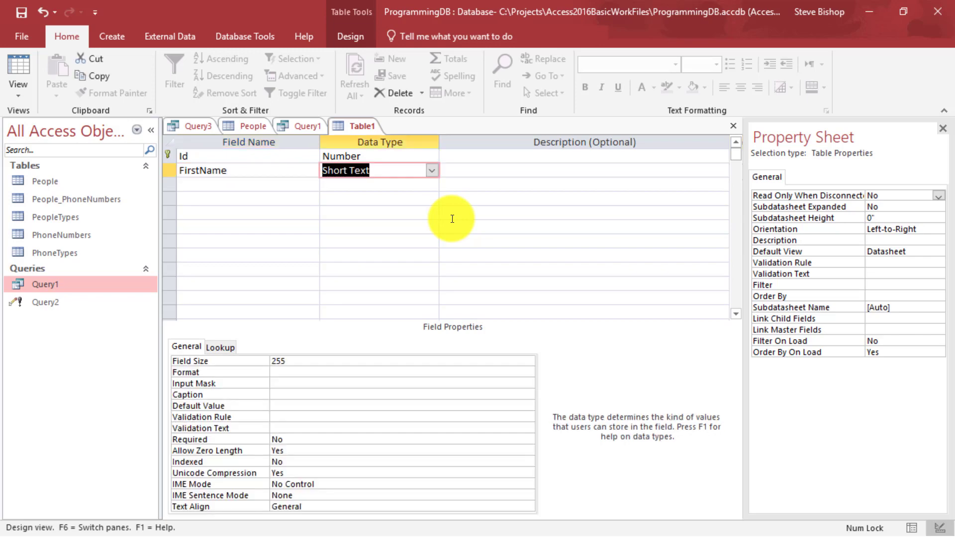
click(228, 183)
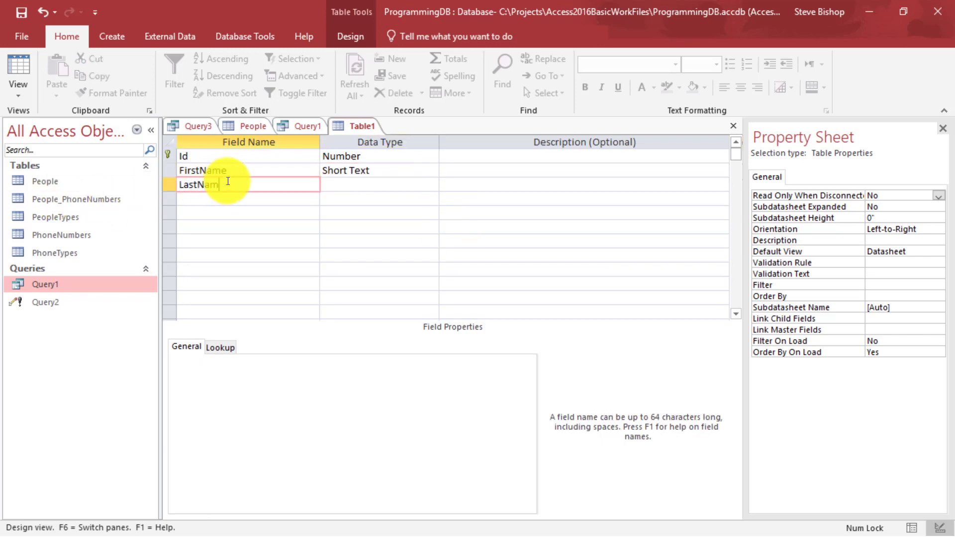
click(347, 186)
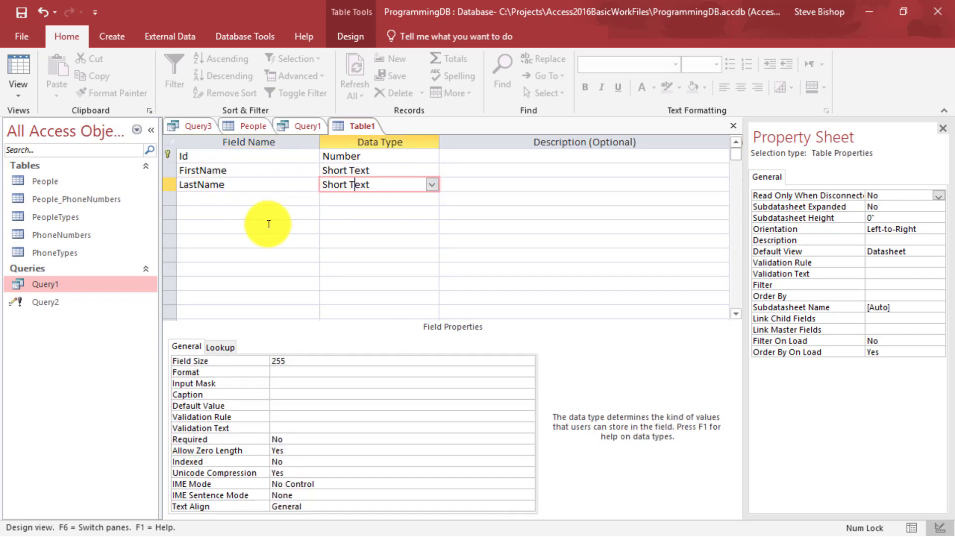
click(271, 203)
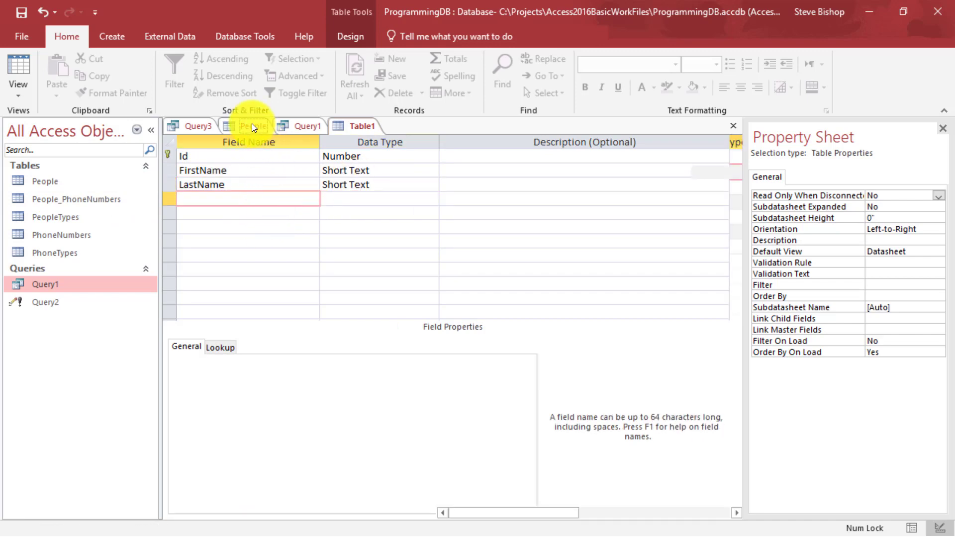
click(252, 124)
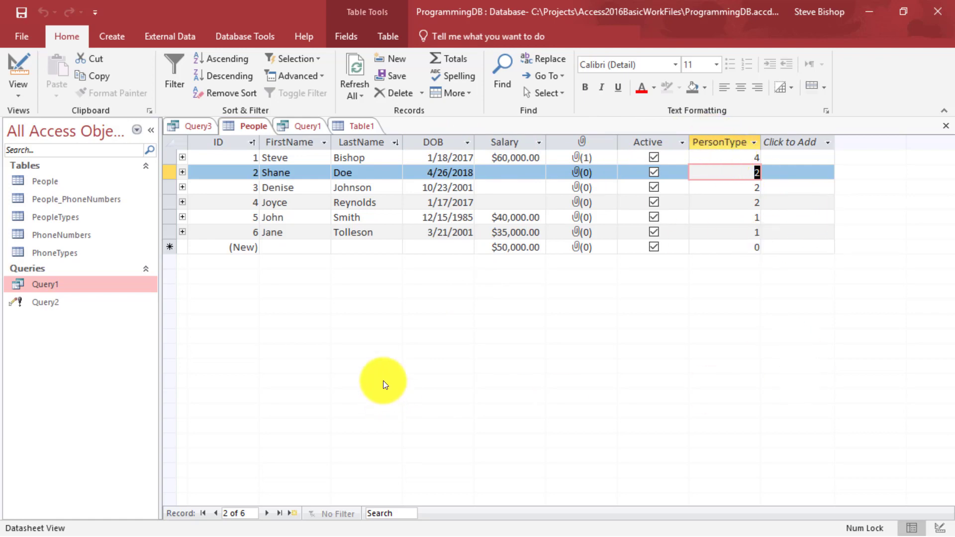
click(355, 128)
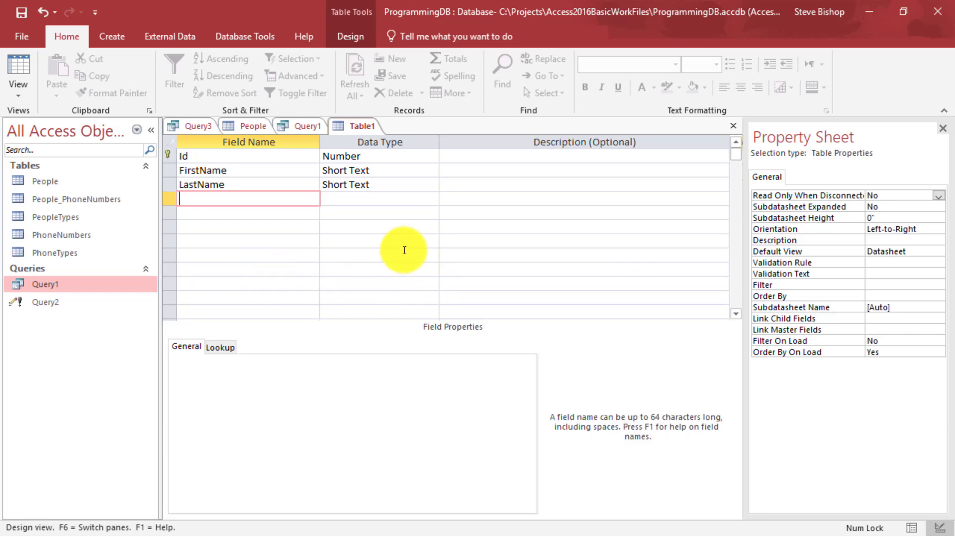
- Save the new table as Customers
click(17, 6)
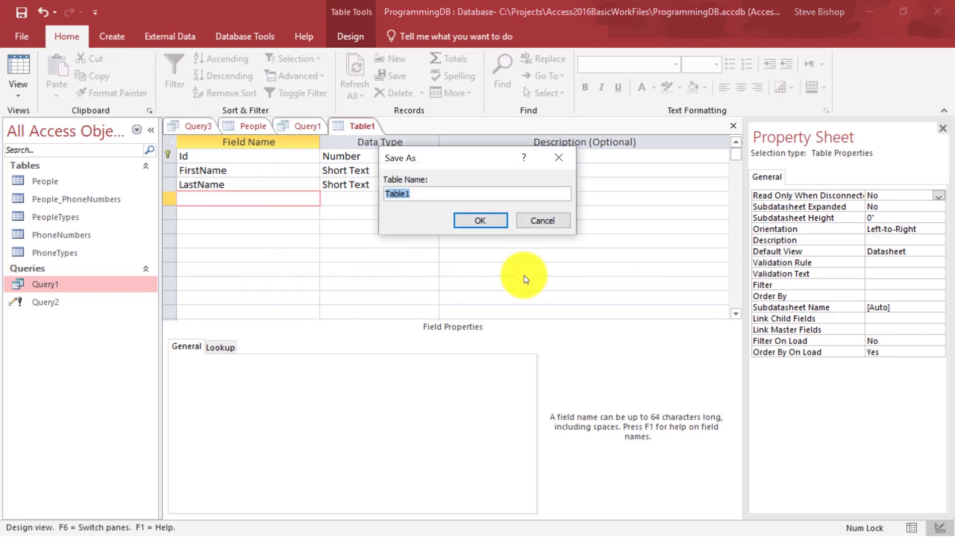
text(Customers)
key(Return)
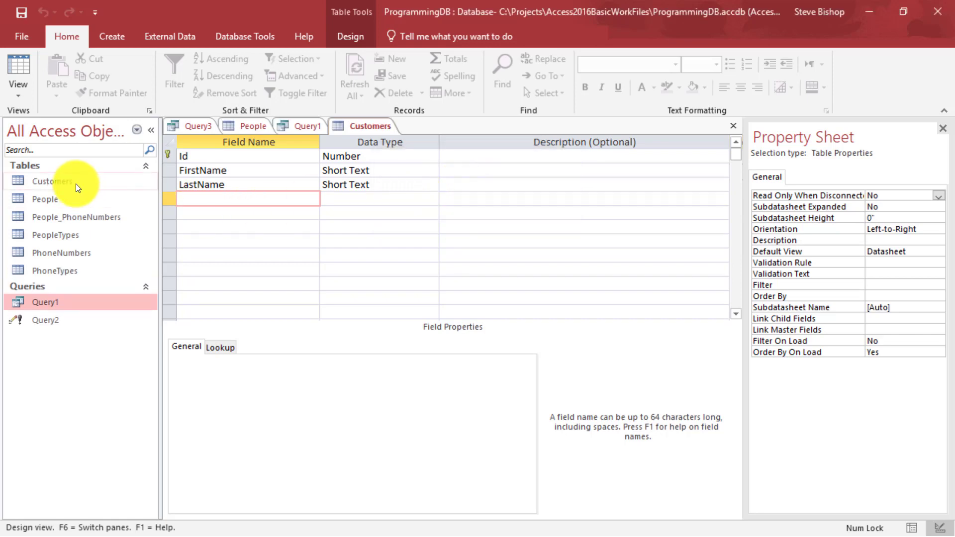
- View the empty Customers datasheet, compare it with People, and return to Query3's SQL
click(11, 72)
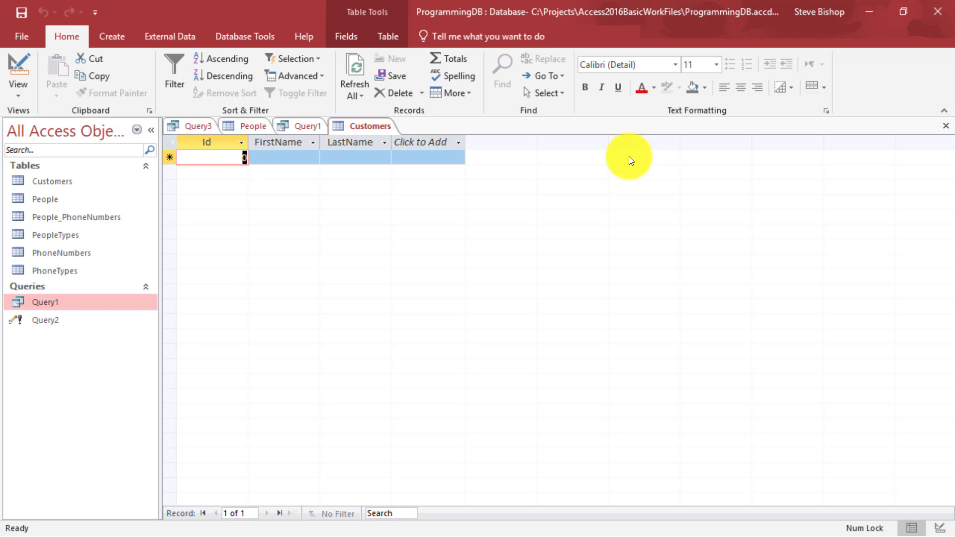
click(252, 129)
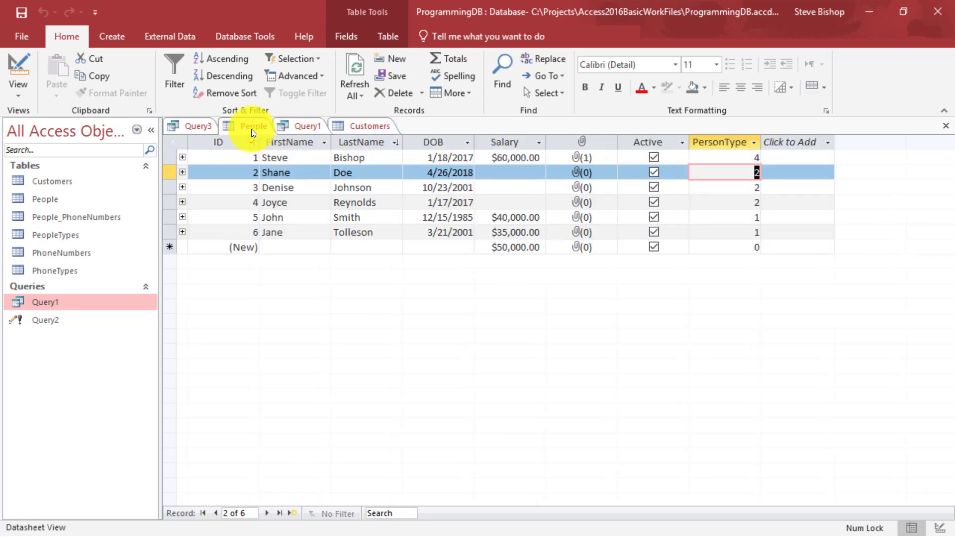
click(379, 127)
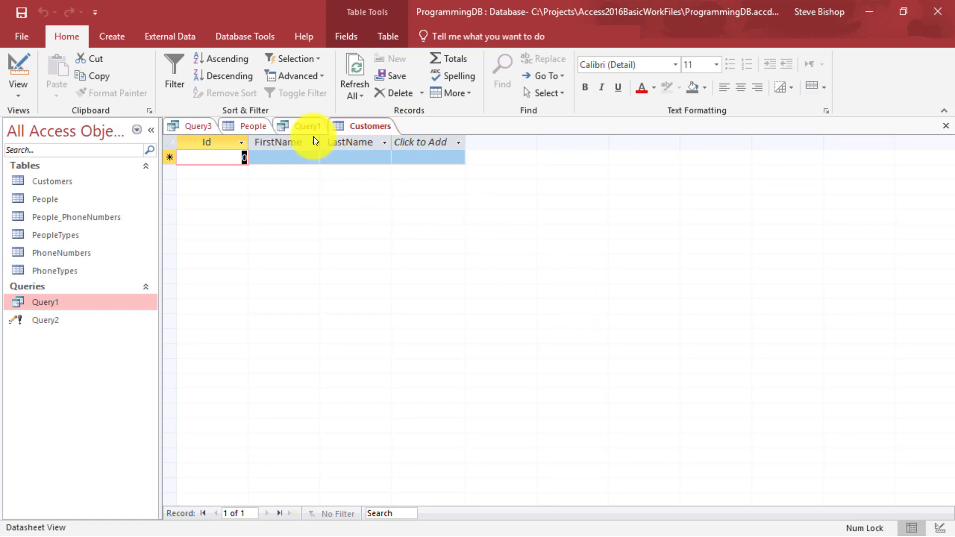
click(197, 128)
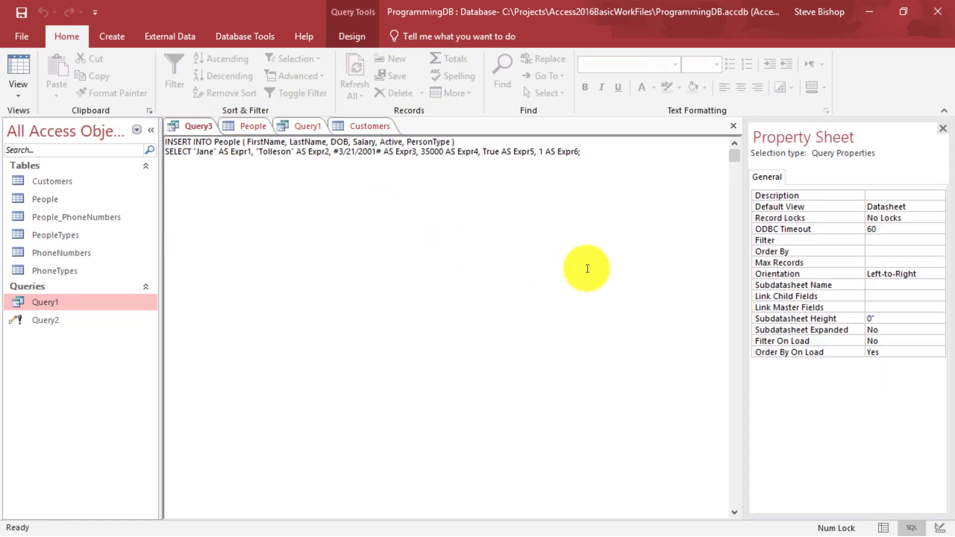
- Review the SELECT line of Query3's SQL, then return to the design grid
drag(593, 150, 133, 149)
click(586, 208)
right_click(421, 210)
click(412, 214)
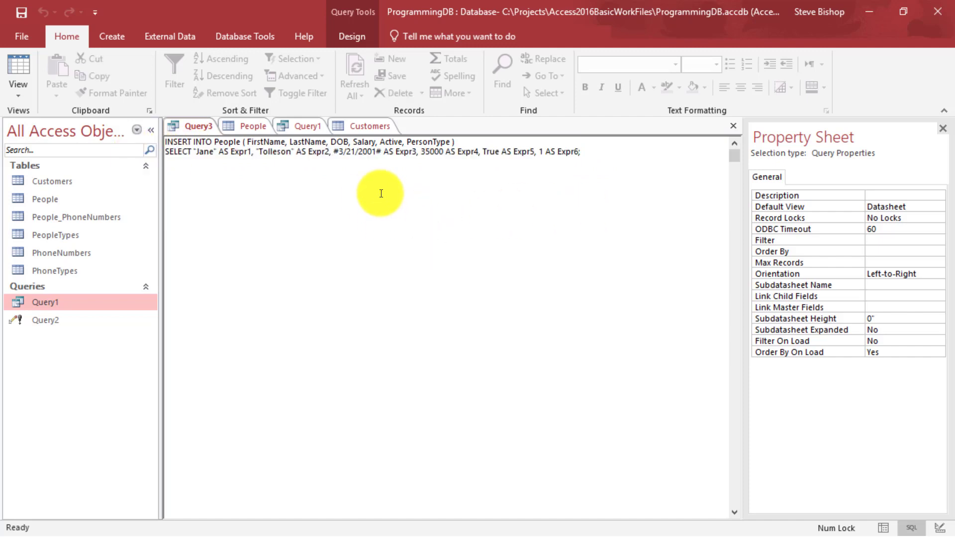
right_click(181, 127)
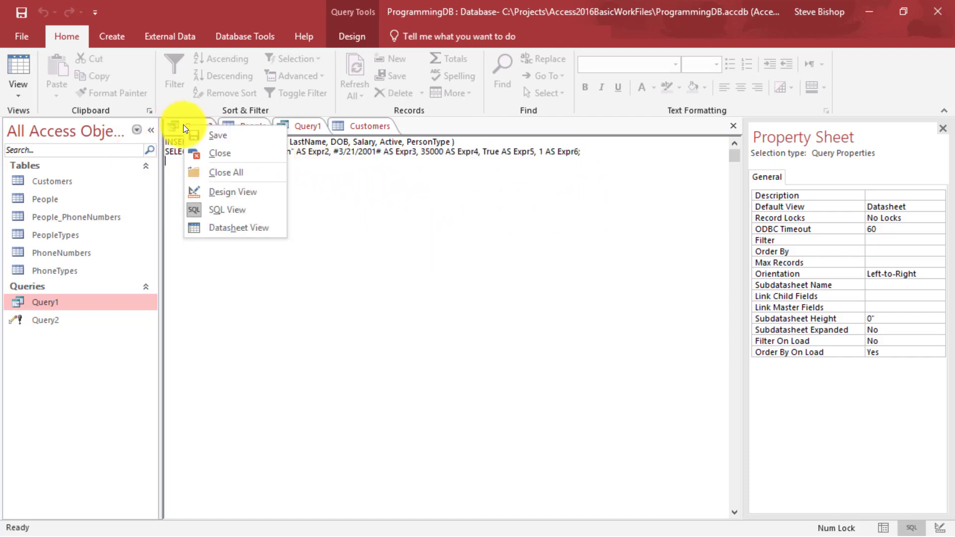
click(240, 196)
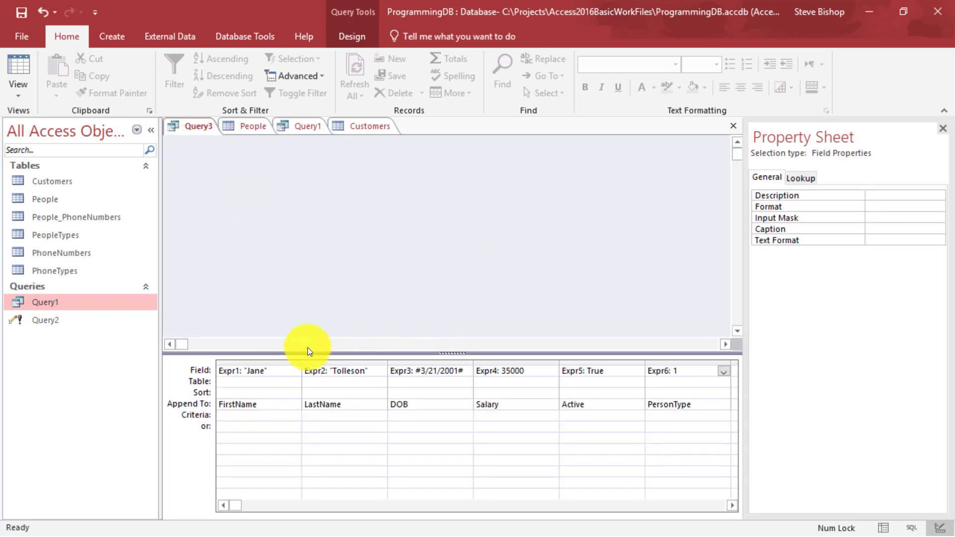
- Delete the six expression columns Expr1 through Expr6 from the design grid
click(268, 370)
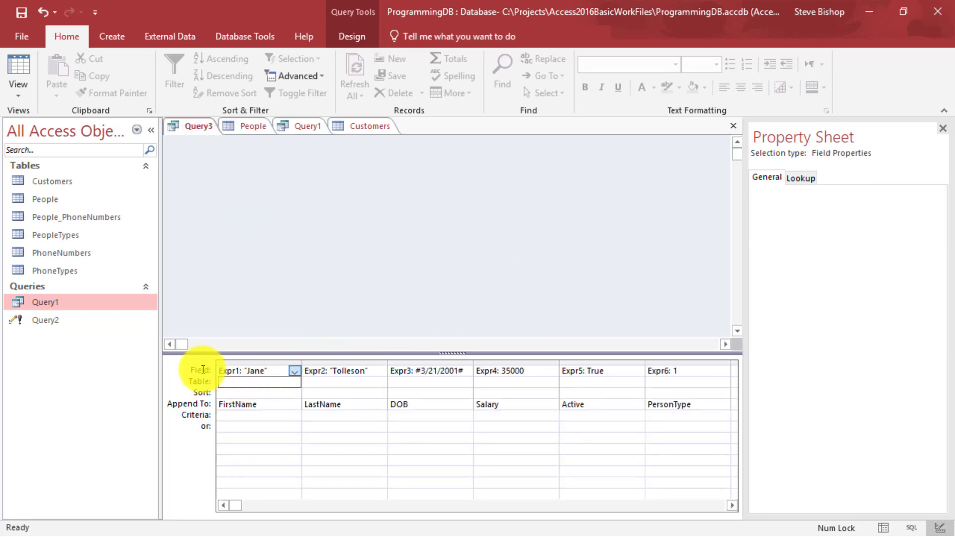
drag(219, 370, 274, 370)
drag(373, 371, 348, 379)
key(Delete)
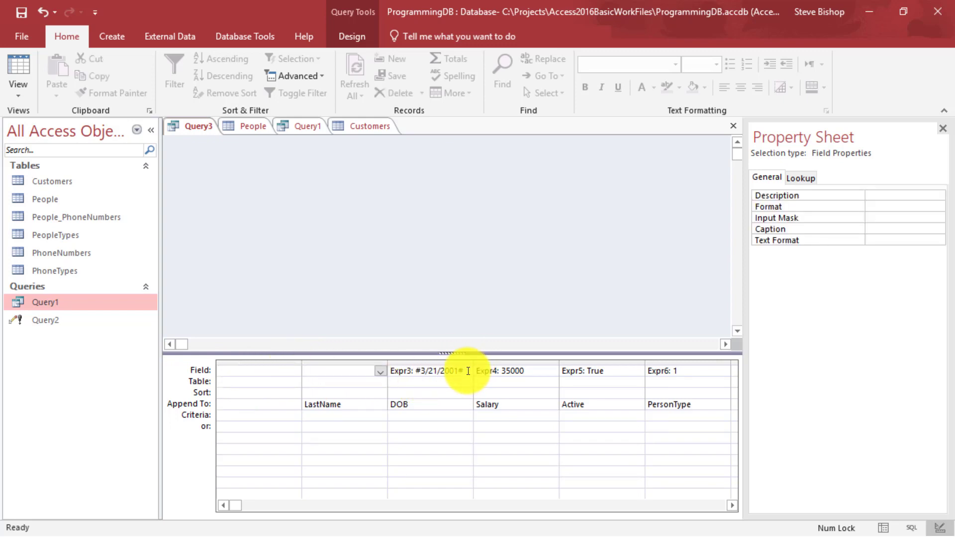
drag(455, 368, 352, 373)
key(Delete)
drag(527, 371, 447, 368)
key(Delete)
drag(617, 371, 550, 368)
key(Delete)
drag(665, 373, 604, 377)
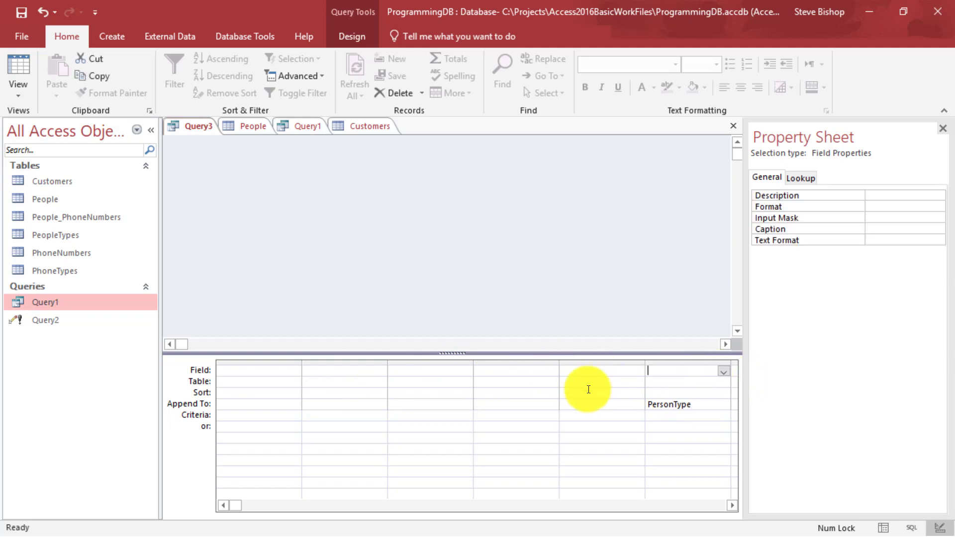
key(Delete)
click(596, 444)
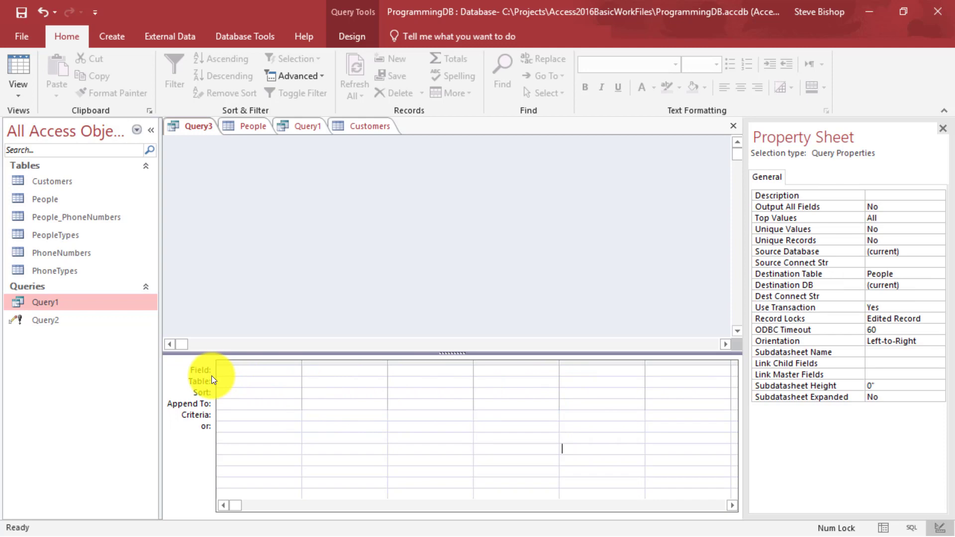
click(229, 370)
- Switch Query3 to SQL View and back to Design View
right_click(324, 233)
click(368, 240)
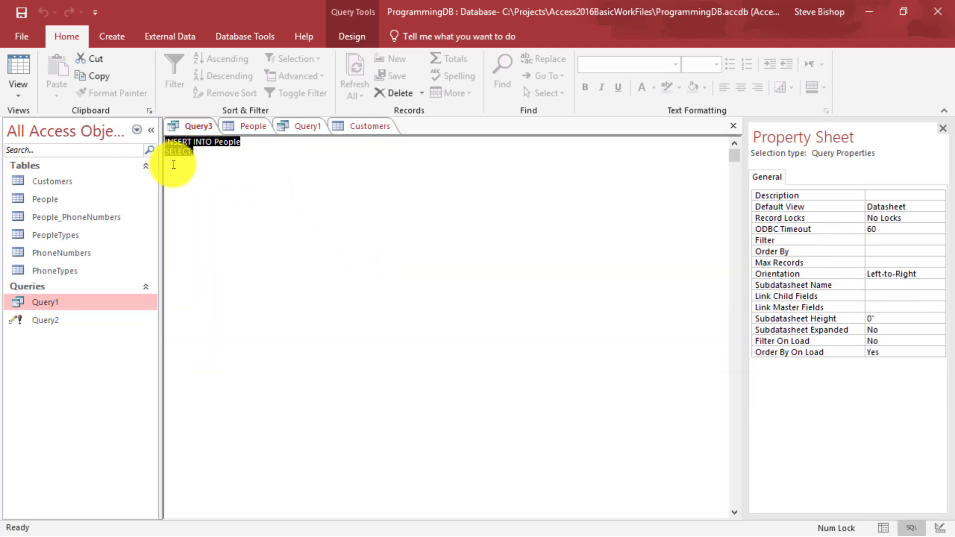
right_click(198, 128)
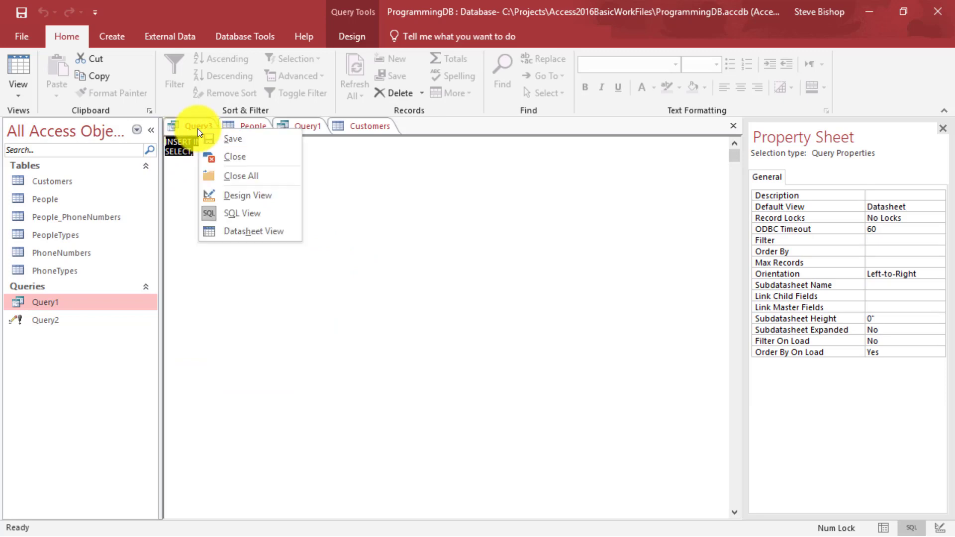
click(241, 195)
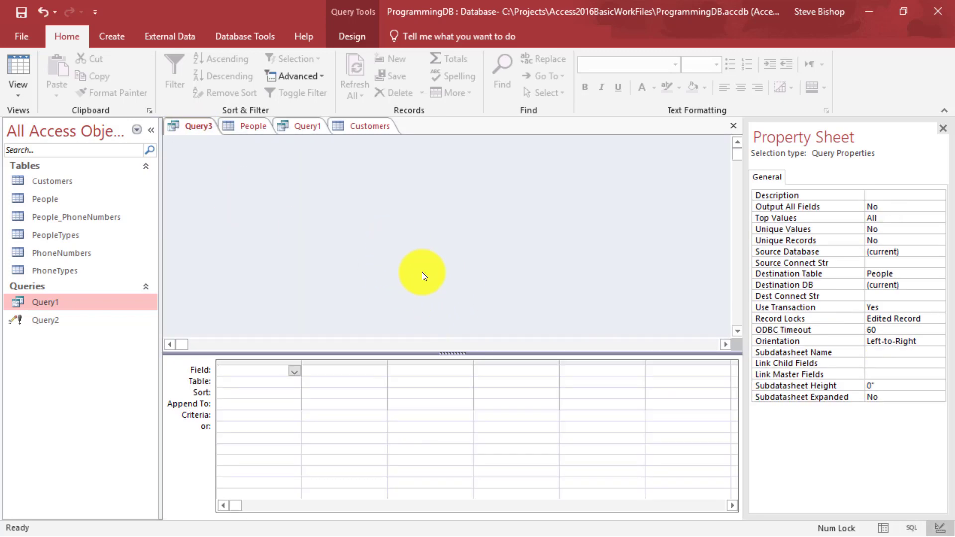
- Add the People table to Query3 through Show Table
right_click(402, 225)
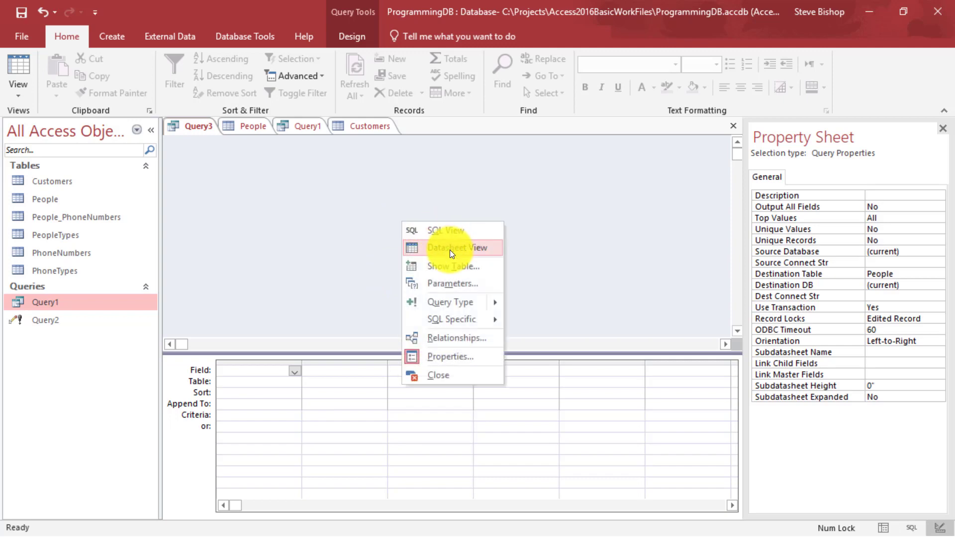
click(449, 267)
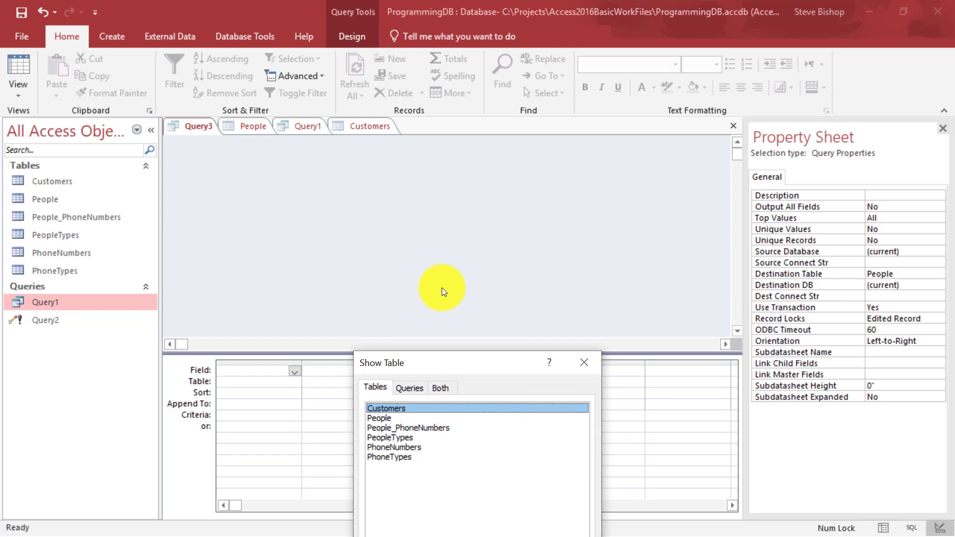
drag(447, 360, 424, 100)
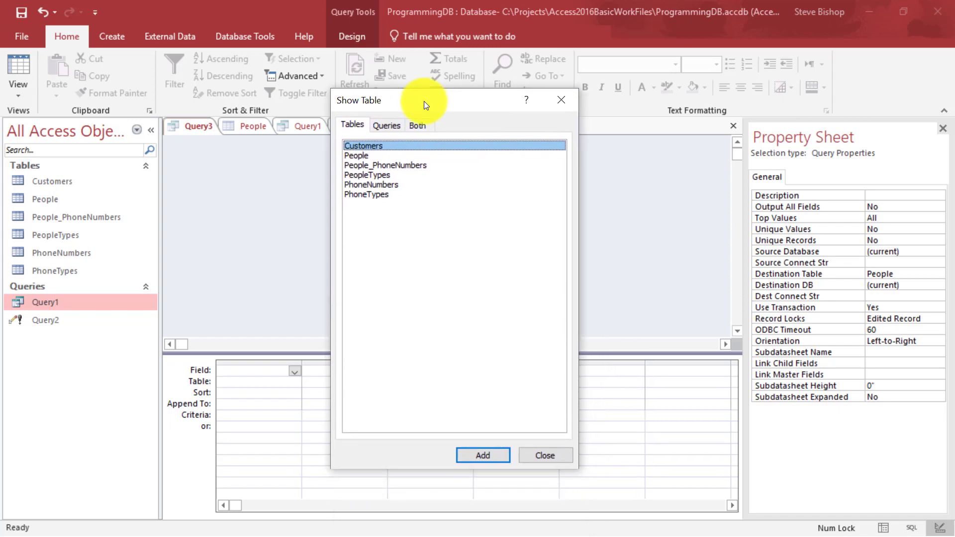
click(365, 157)
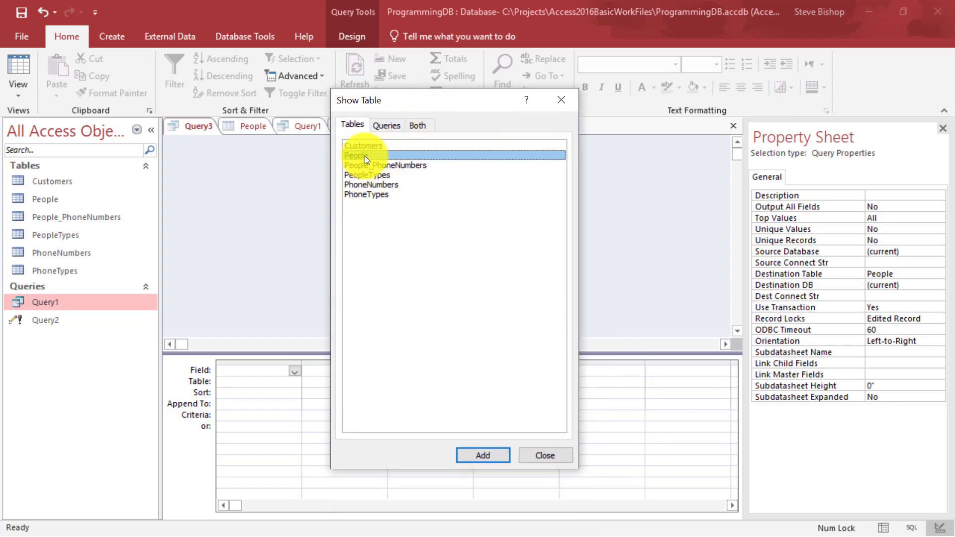
click(486, 456)
- Enlarge the People field list and place ID, FirstName and LastName in the first three grid columns
click(542, 456)
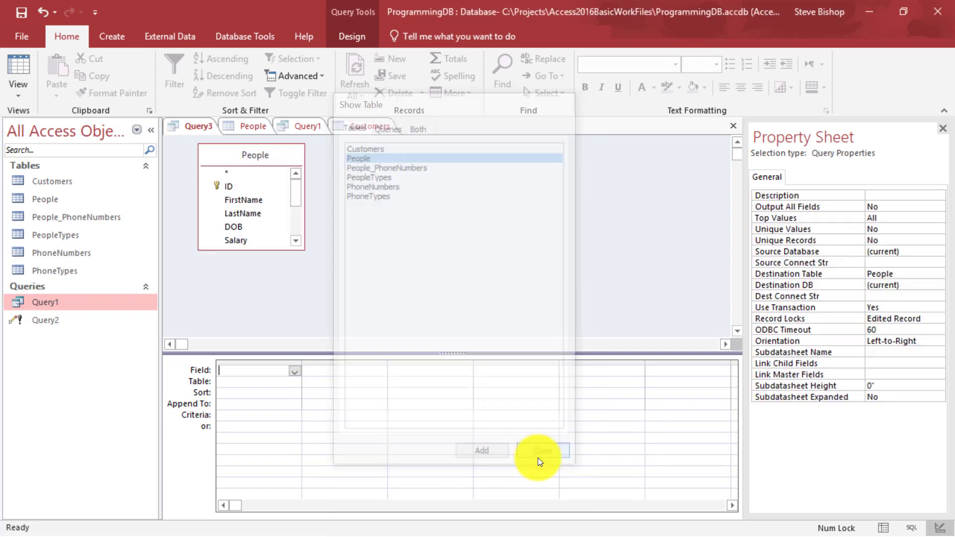
click(244, 150)
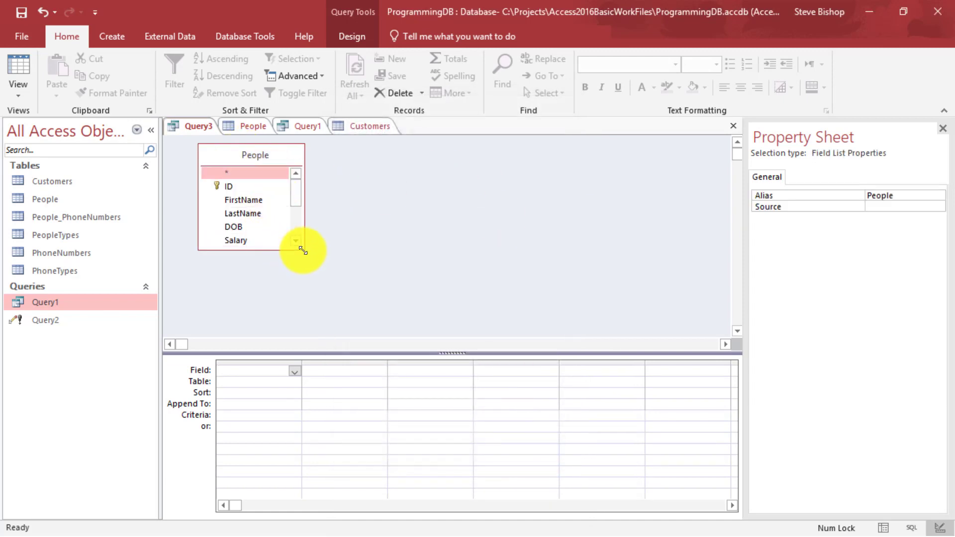
drag(302, 250, 337, 332)
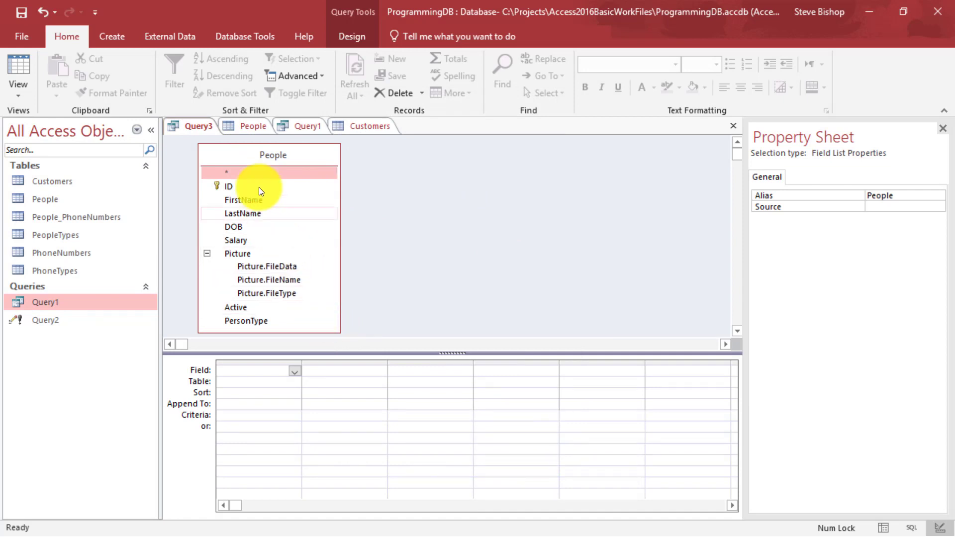
drag(240, 186, 263, 369)
drag(264, 200, 330, 379)
drag(243, 216, 427, 371)
click(461, 262)
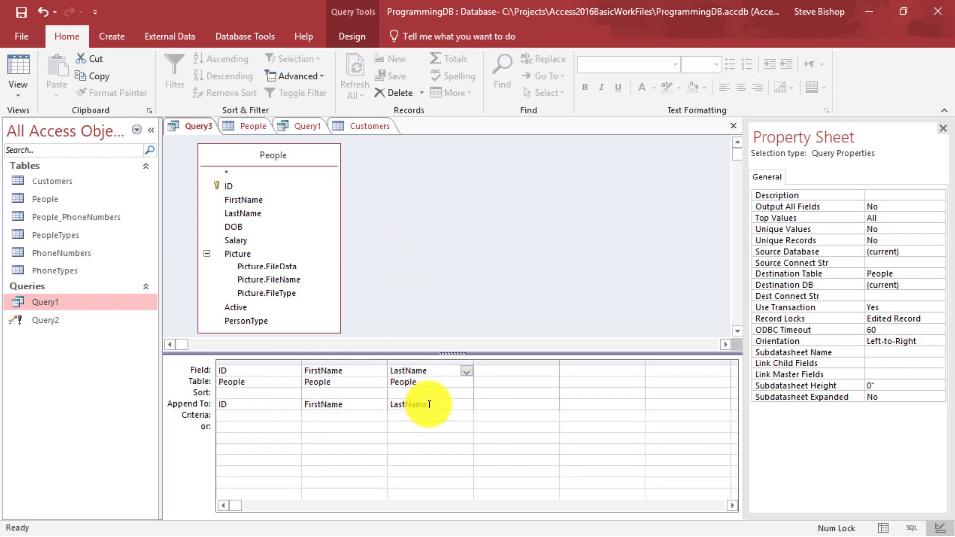
click(359, 125)
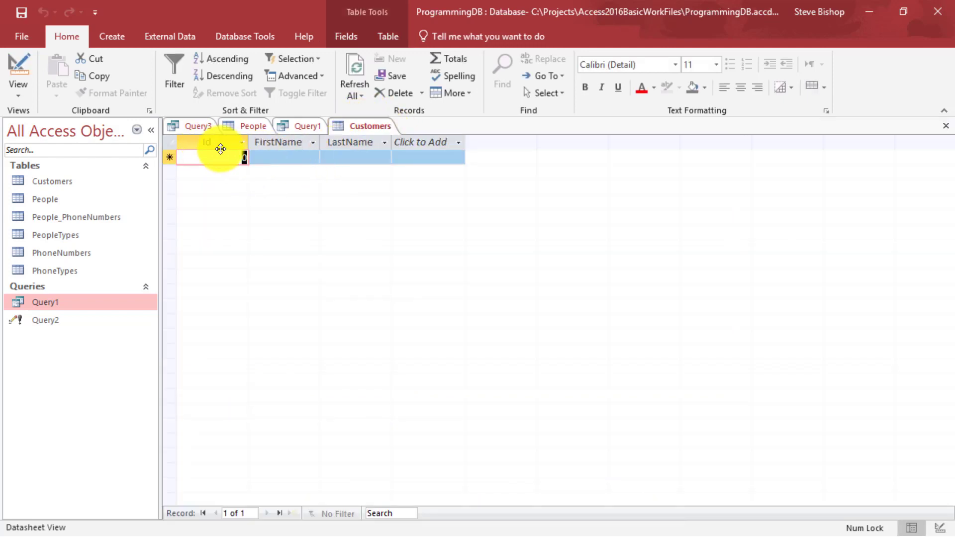
click(199, 127)
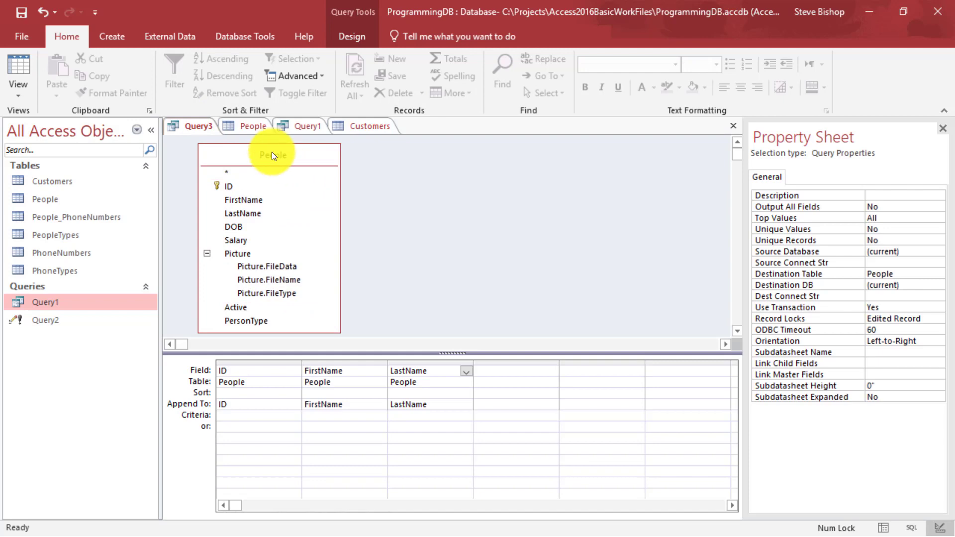
click(262, 127)
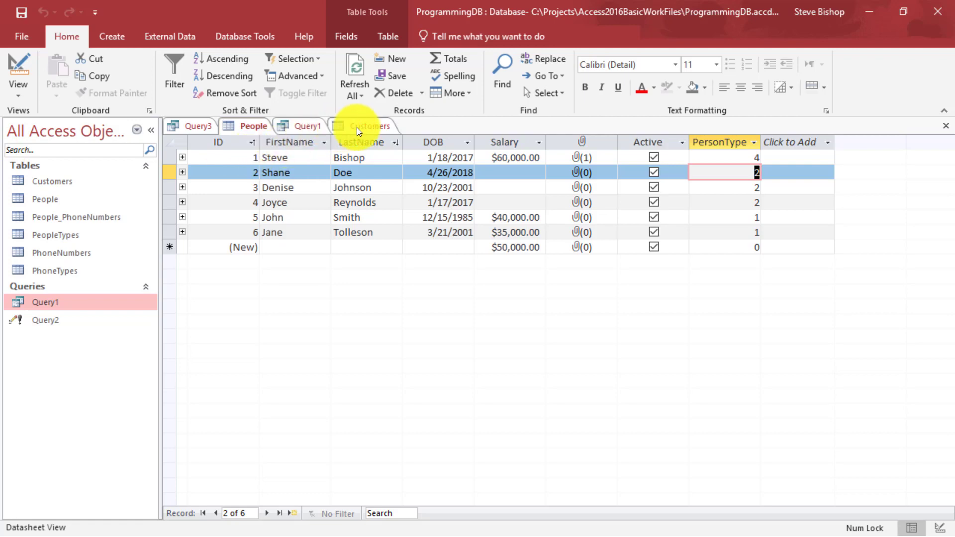
click(207, 131)
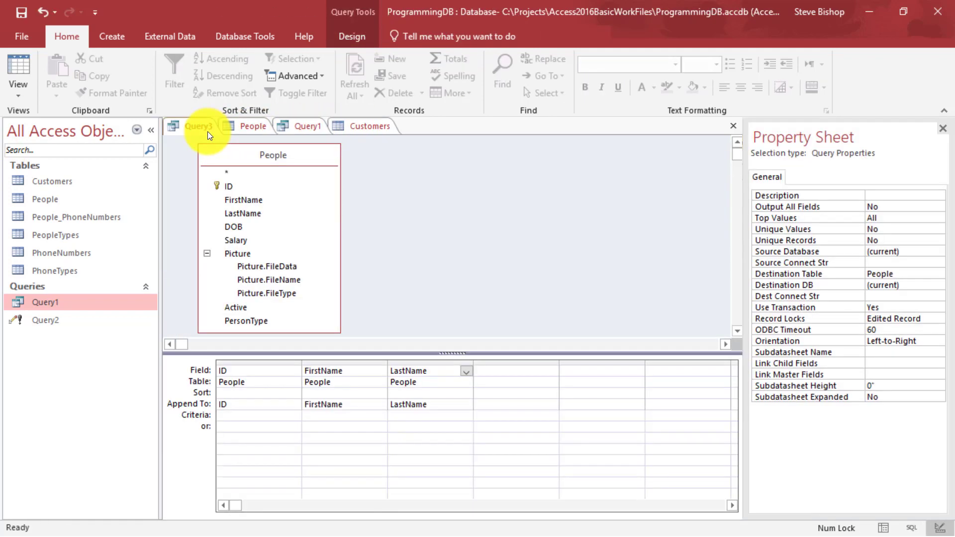
click(450, 406)
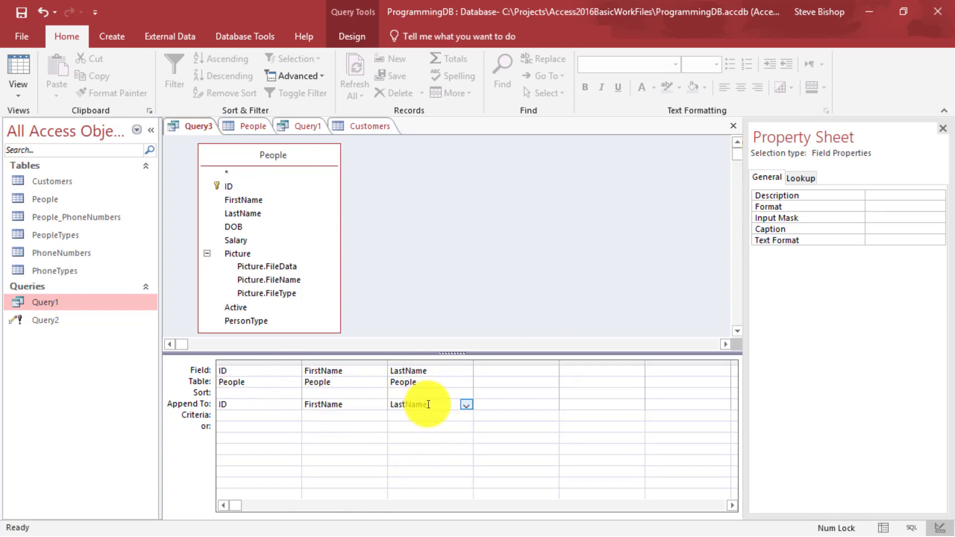
drag(432, 405, 391, 405)
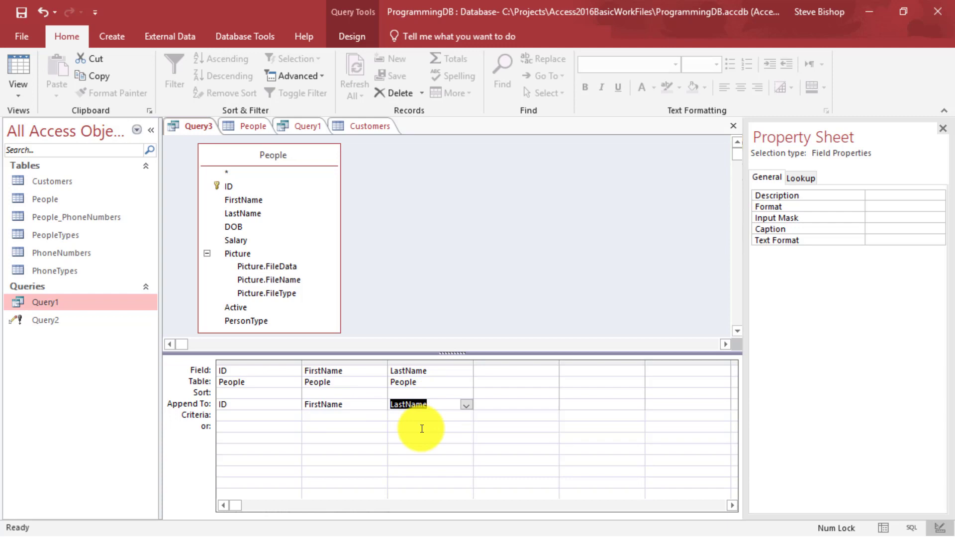
key(Delete)
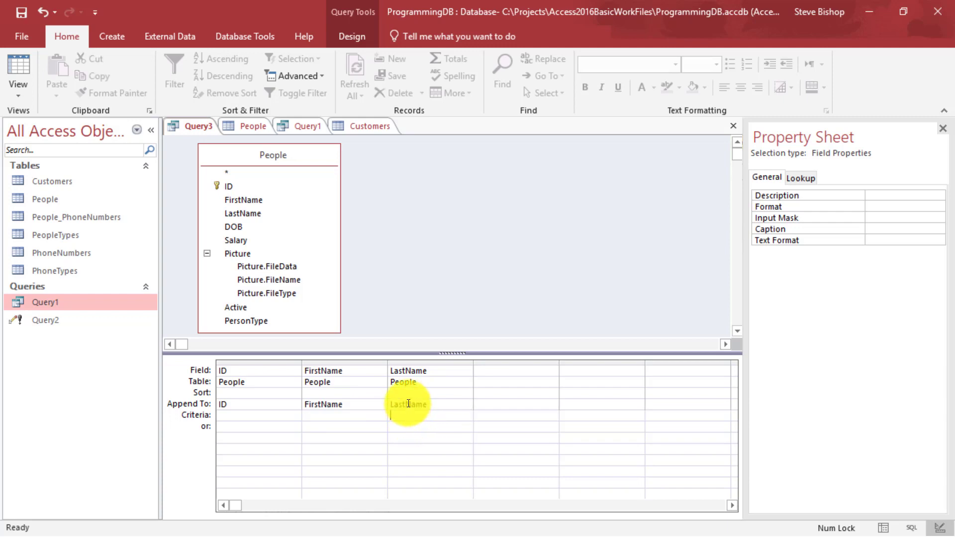
key(Escape)
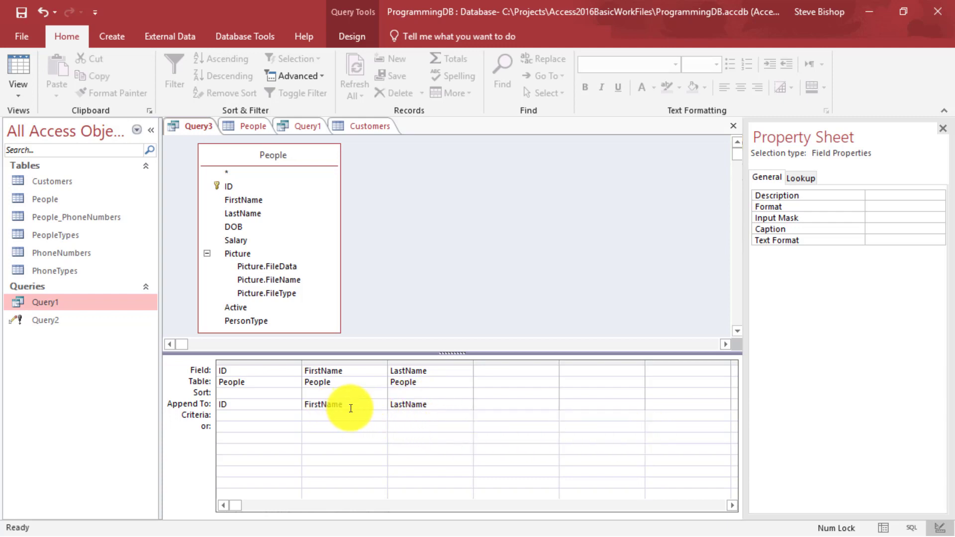
click(361, 404)
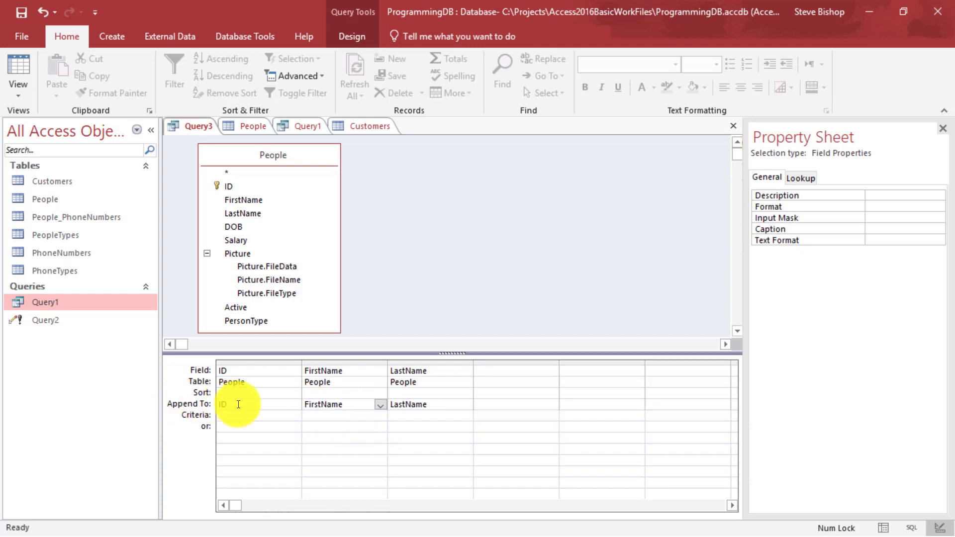
click(380, 405)
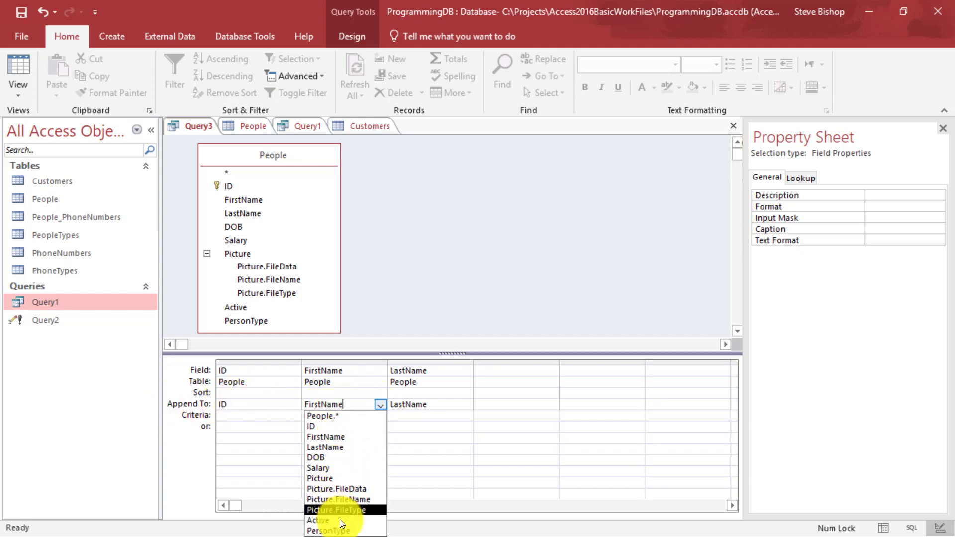
click(527, 418)
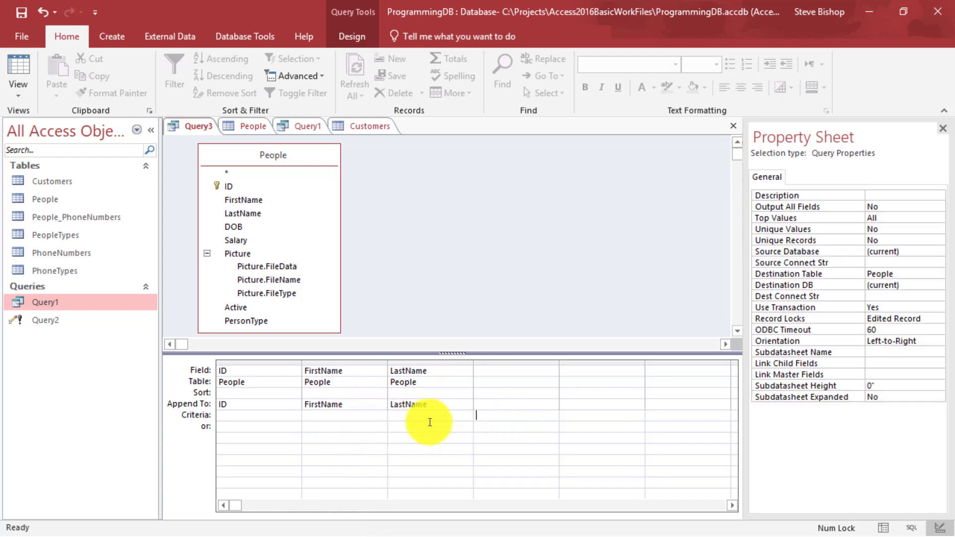
click(346, 404)
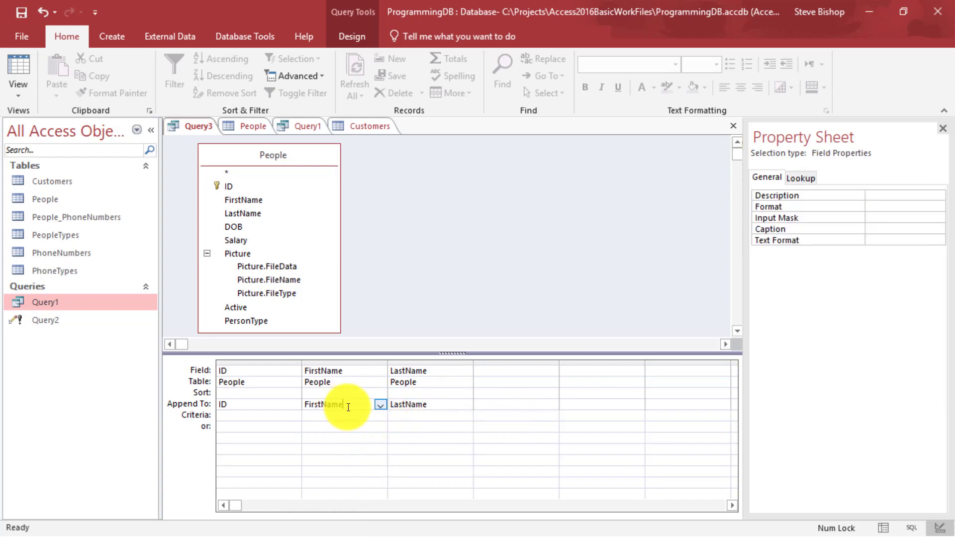
click(399, 230)
right_click(399, 231)
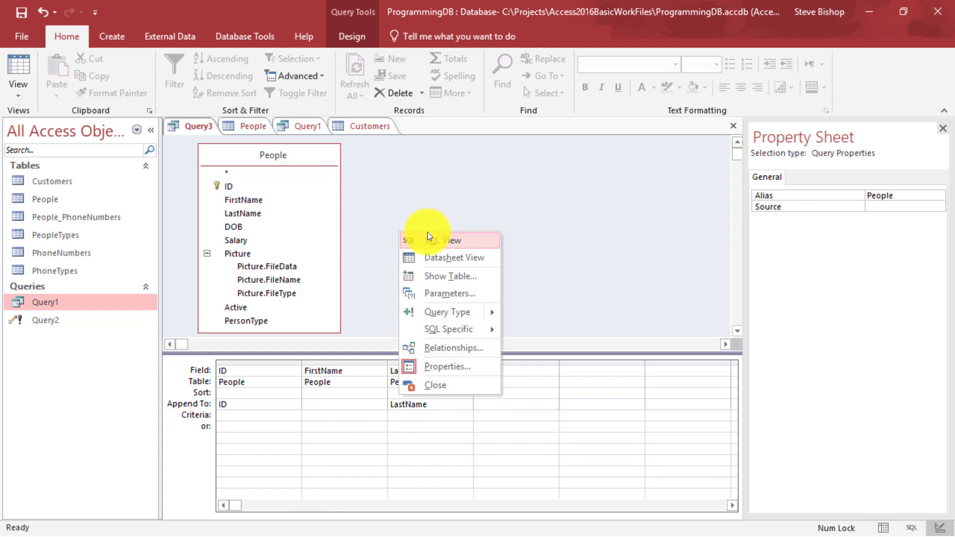
click(435, 237)
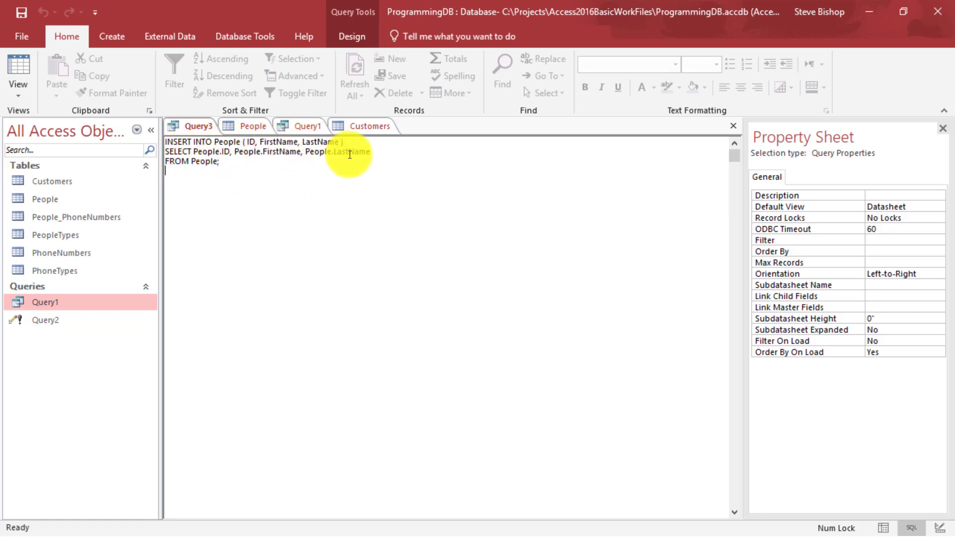
drag(228, 165, 164, 157)
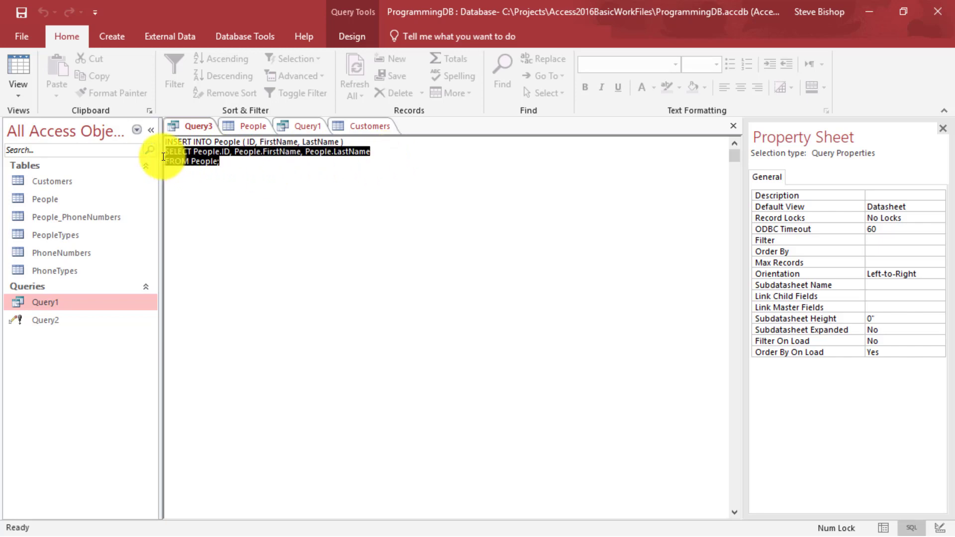
click(303, 193)
drag(222, 171, 145, 153)
click(363, 196)
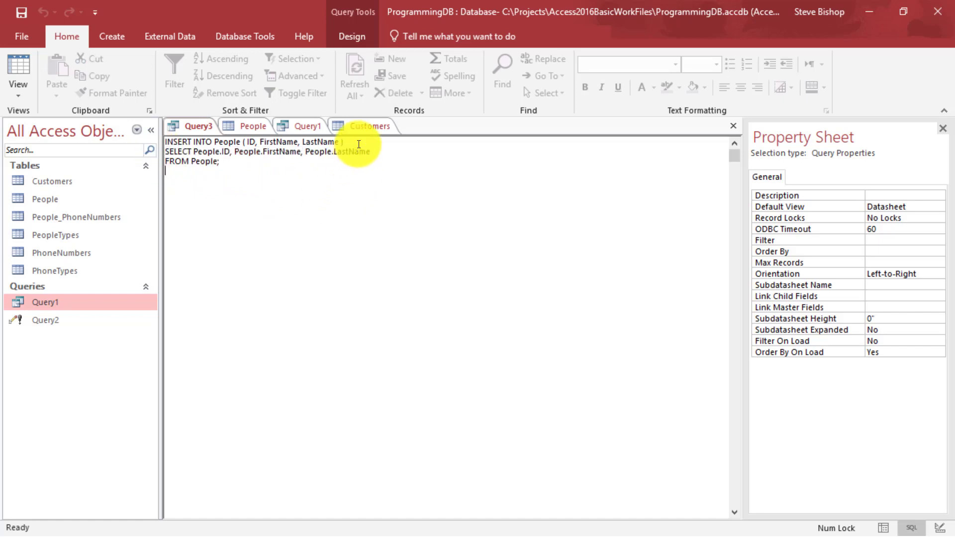
drag(359, 145, 134, 145)
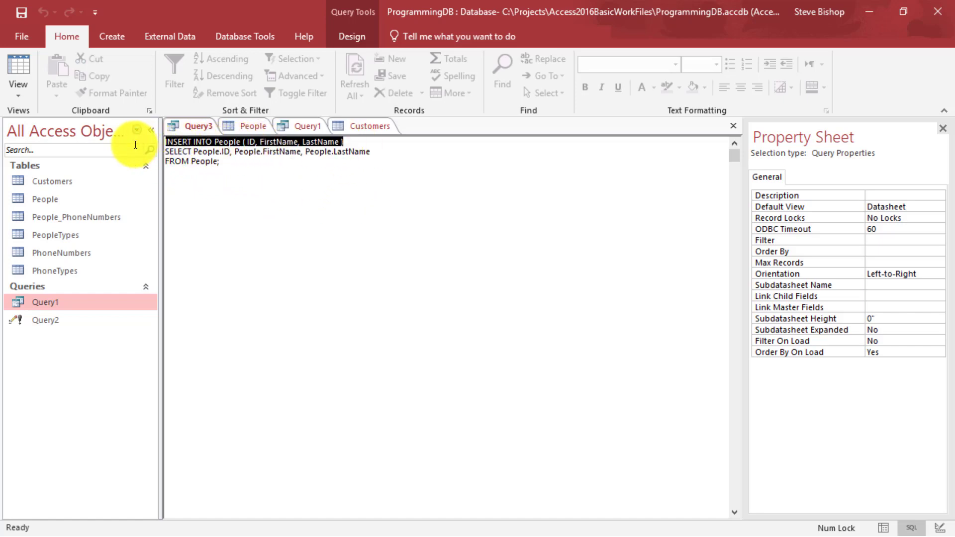
click(230, 182)
drag(214, 142, 228, 141)
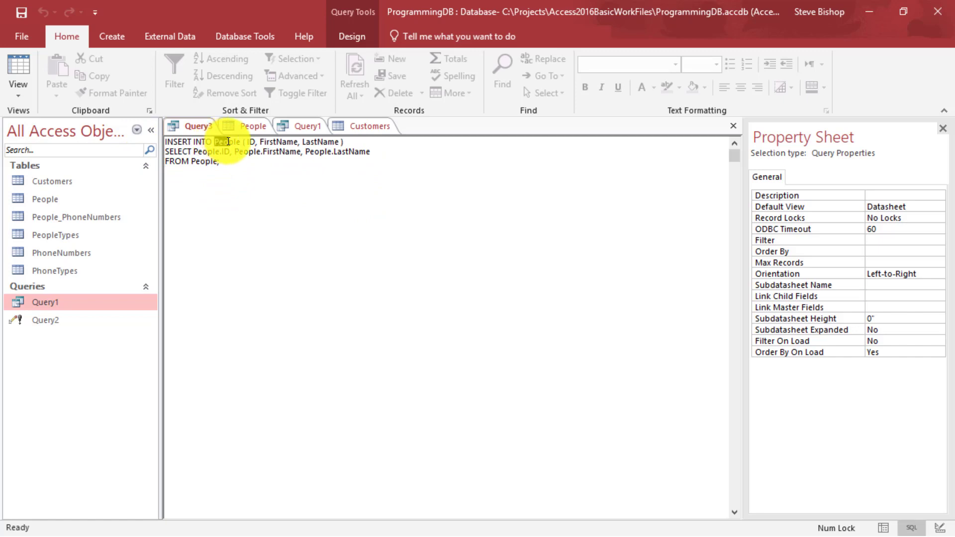
click(254, 159)
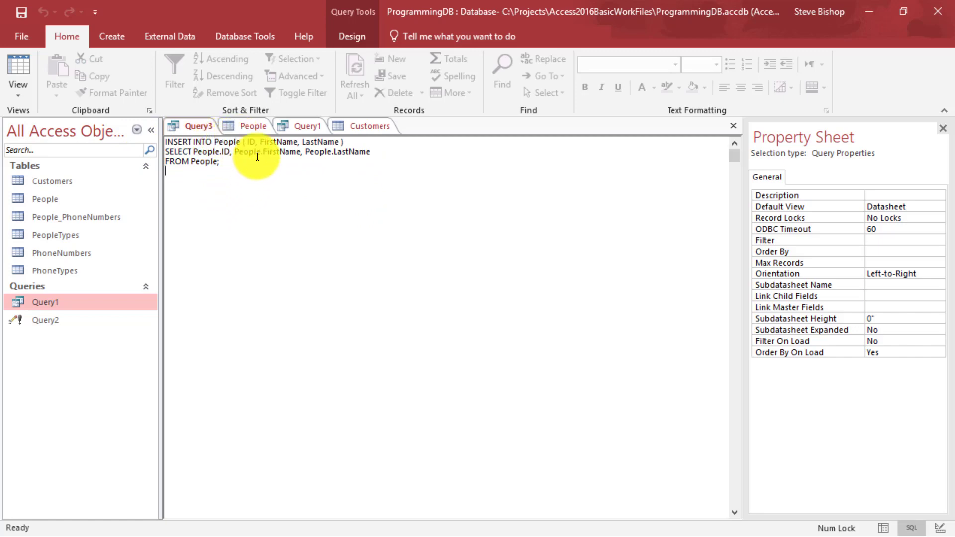
double_click(255, 143)
click(350, 201)
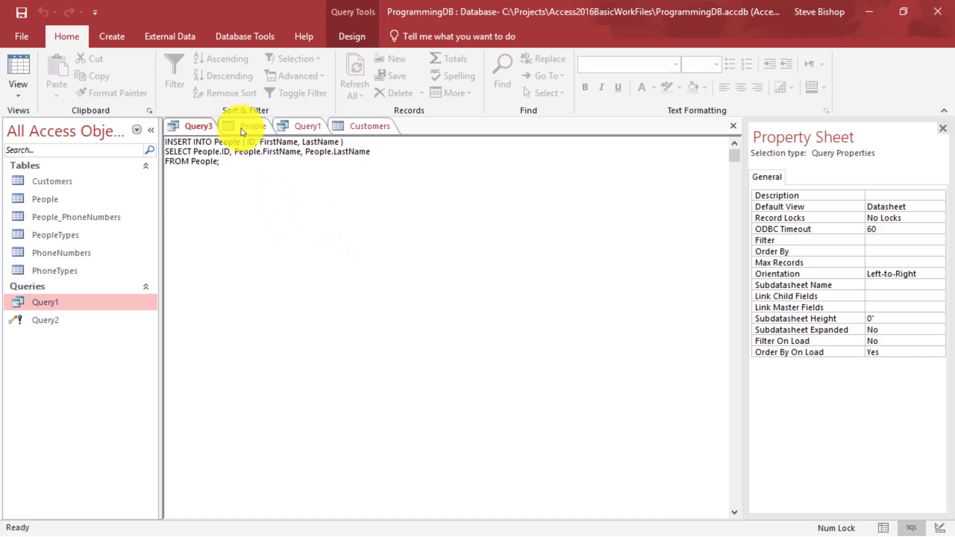
click(277, 142)
click(317, 142)
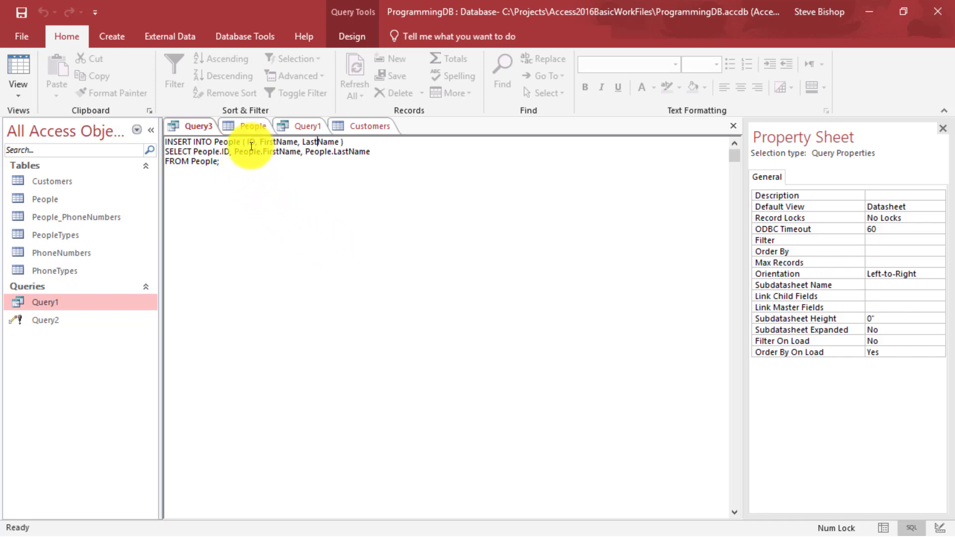
click(235, 143)
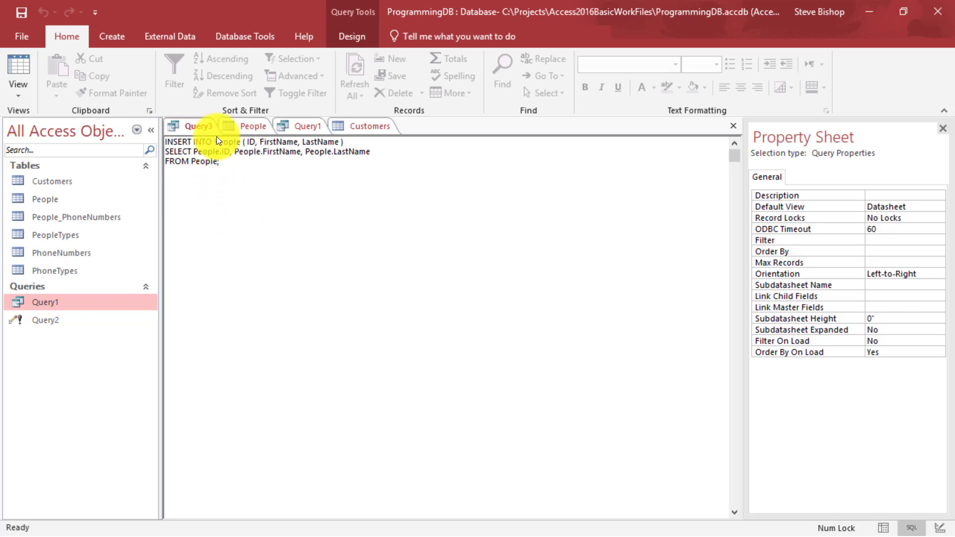
drag(214, 142, 236, 143)
click(347, 234)
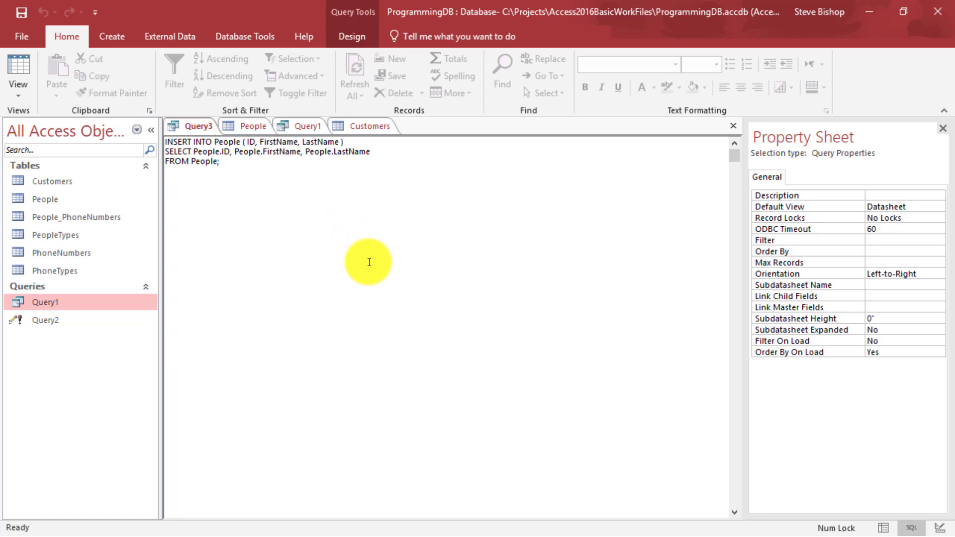
- Make Query3 an append query with Customers as the destination table
right_click(204, 131)
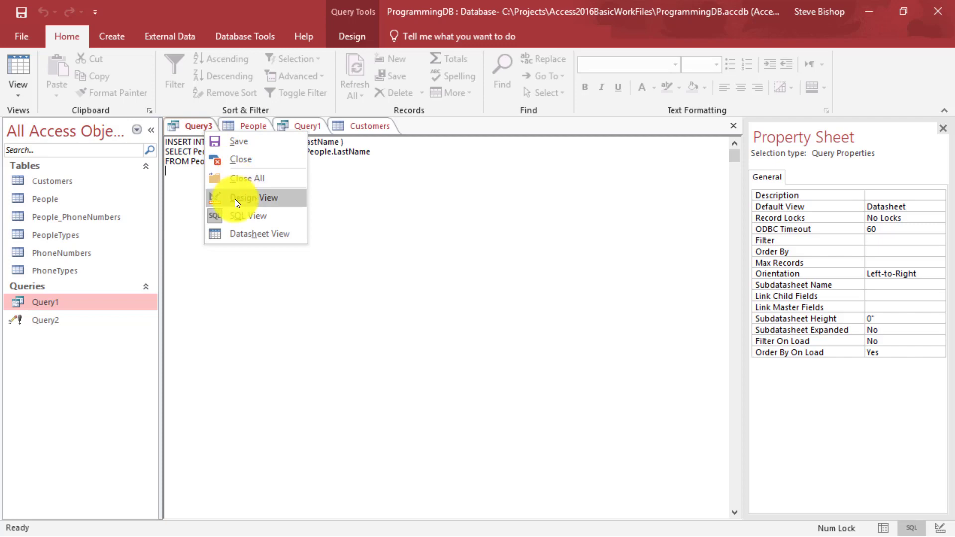
click(235, 199)
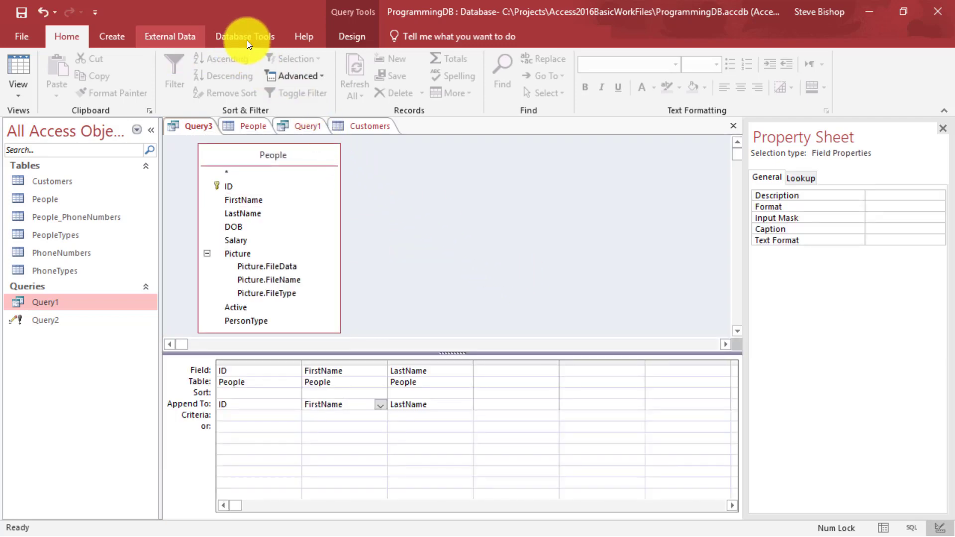
click(351, 37)
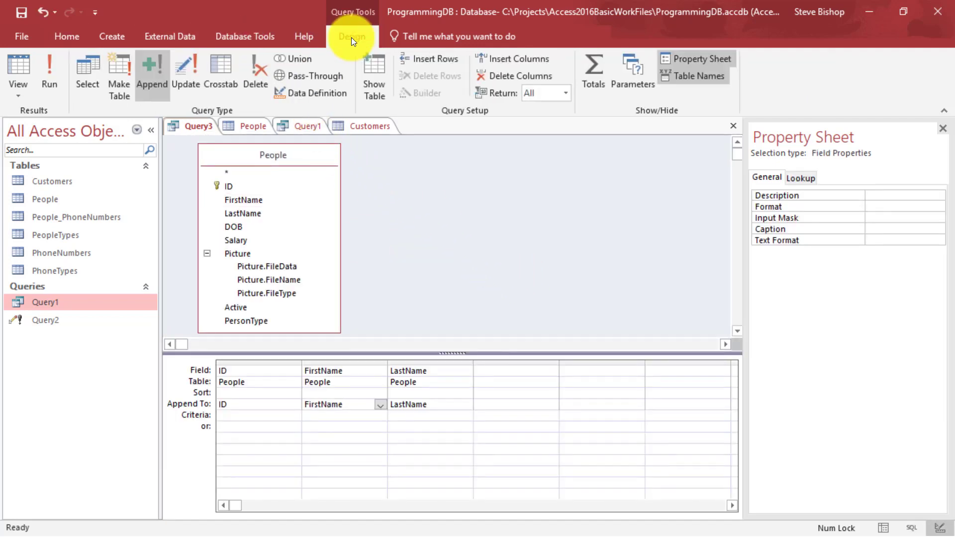
click(164, 65)
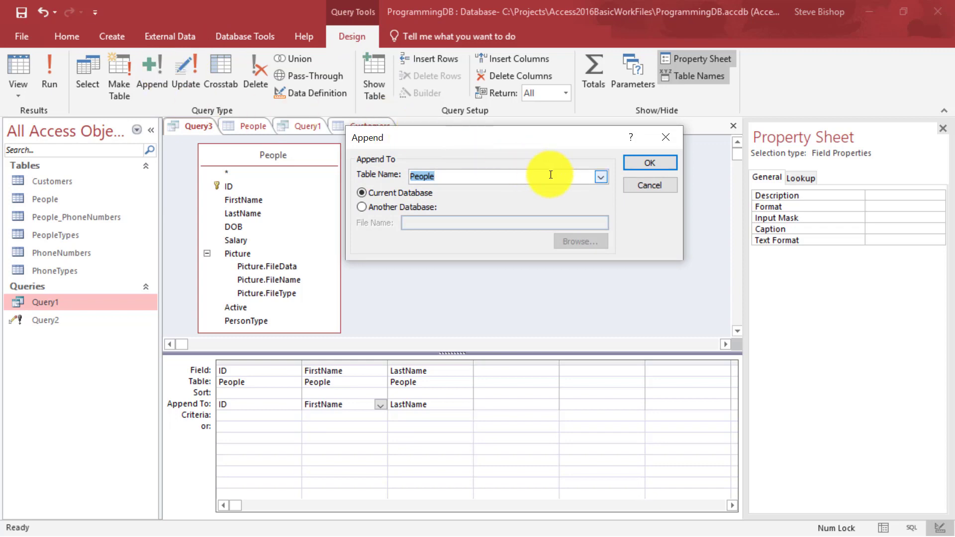
click(599, 178)
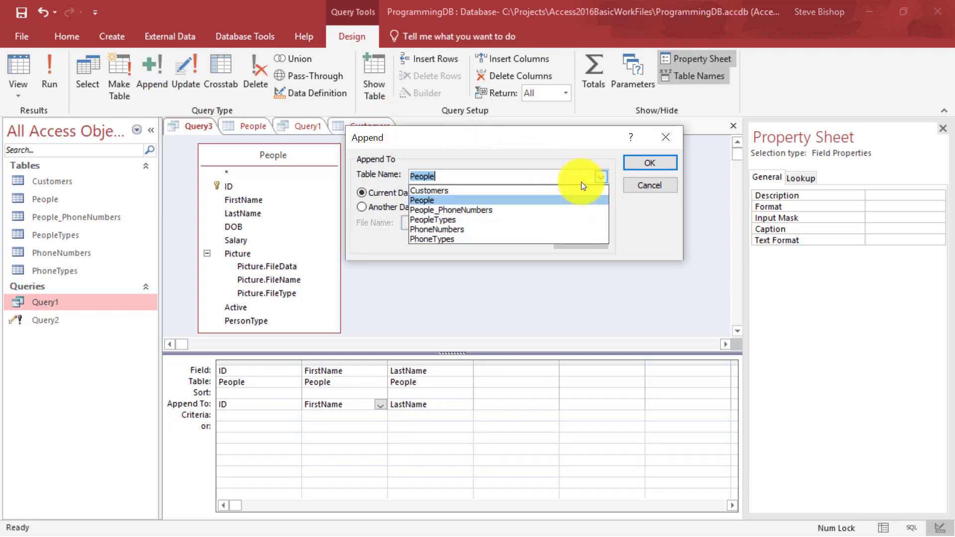
click(452, 188)
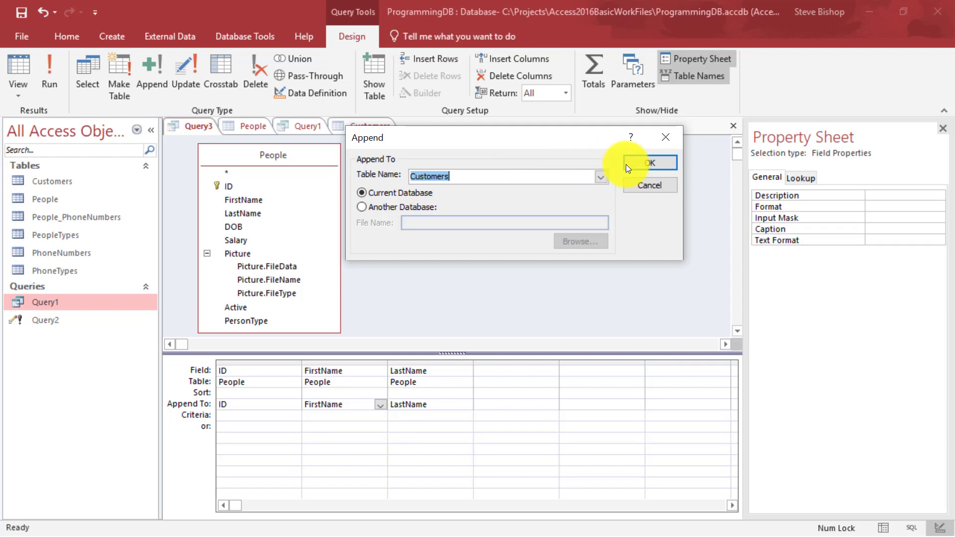
click(669, 162)
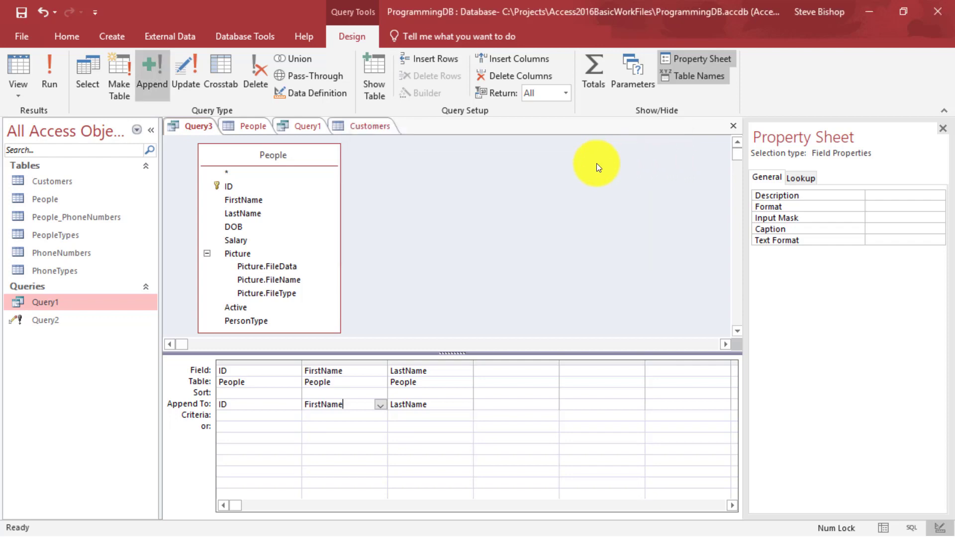
- Check that the Append To row maps ID, FirstName and LastName to the same-named Customers fields
click(256, 404)
click(323, 404)
click(406, 405)
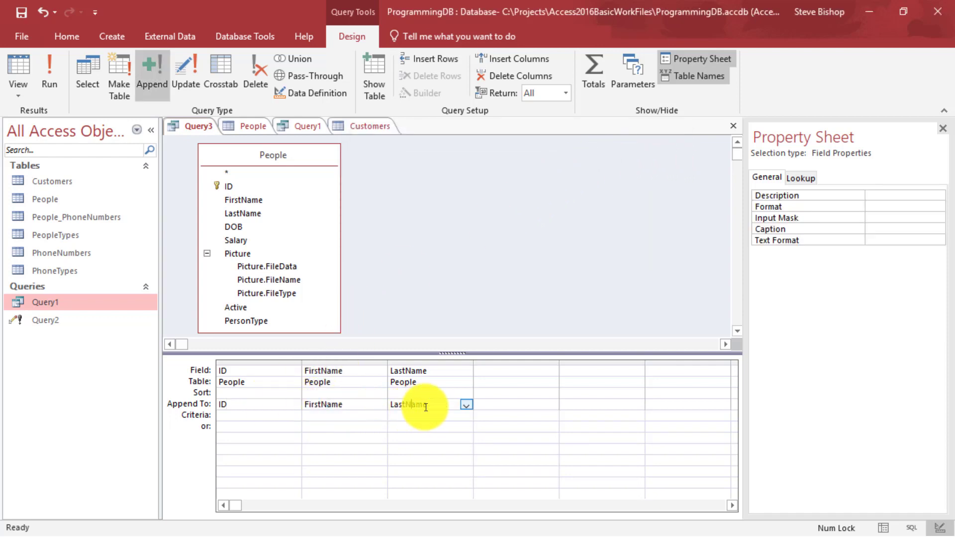
click(466, 406)
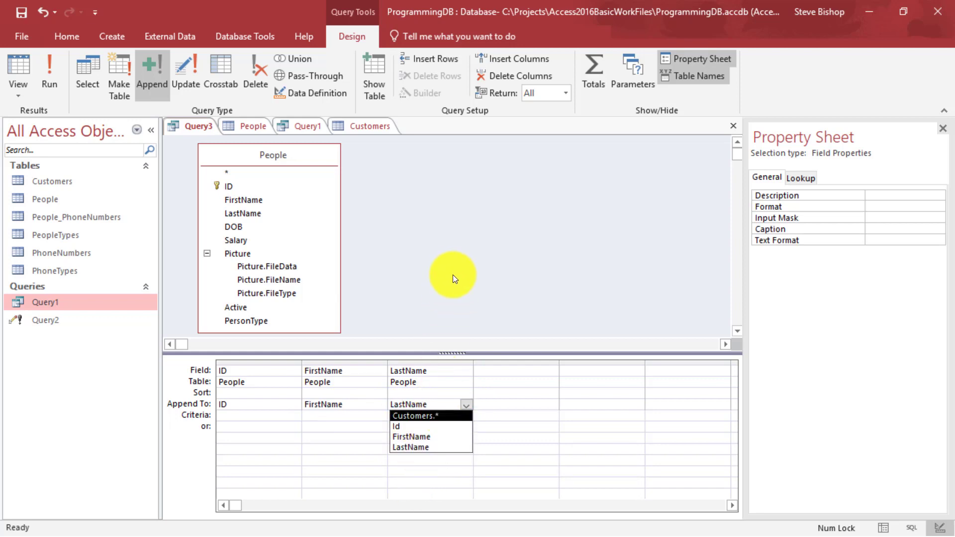
click(452, 271)
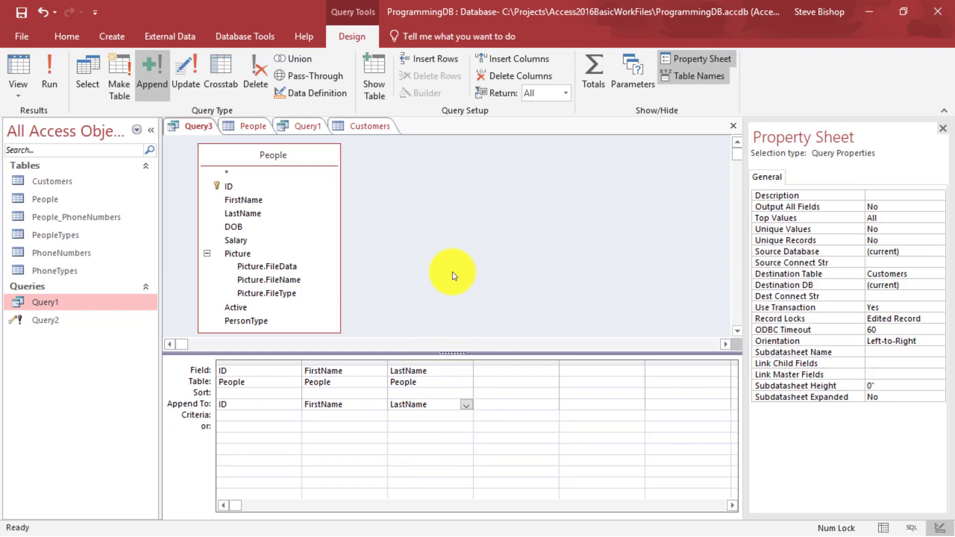
right_click(400, 228)
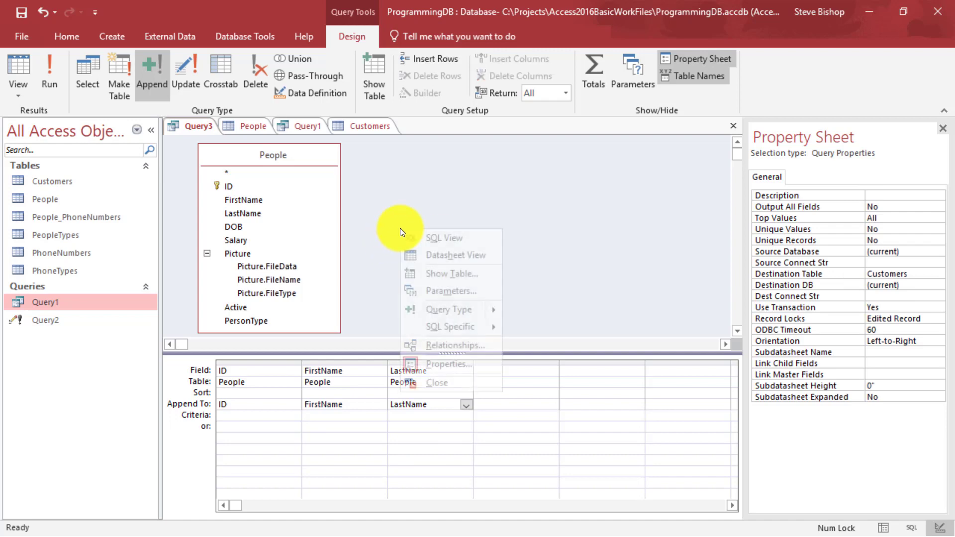
- Show Query3 in SQL view and highlight Customers in the INSERT INTO line
click(428, 235)
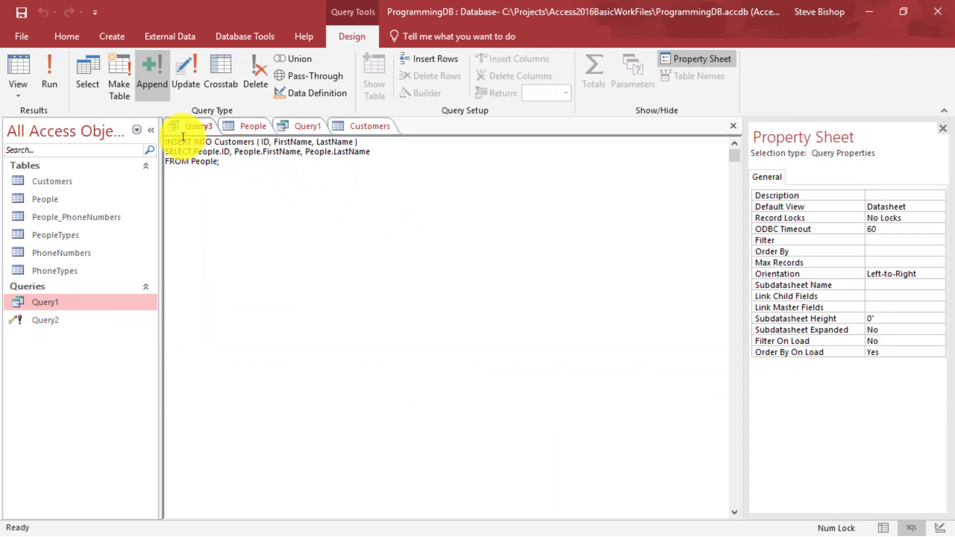
drag(216, 142, 252, 139)
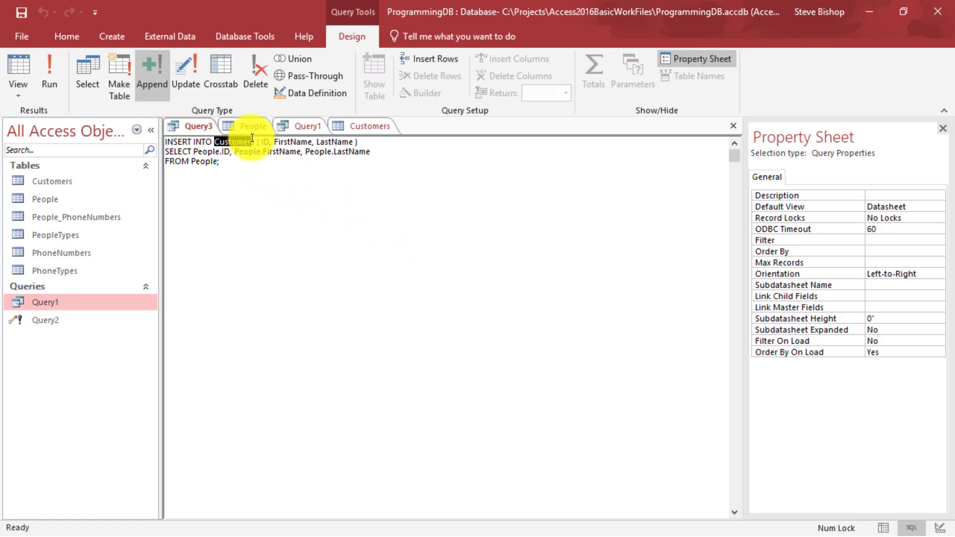
click(261, 182)
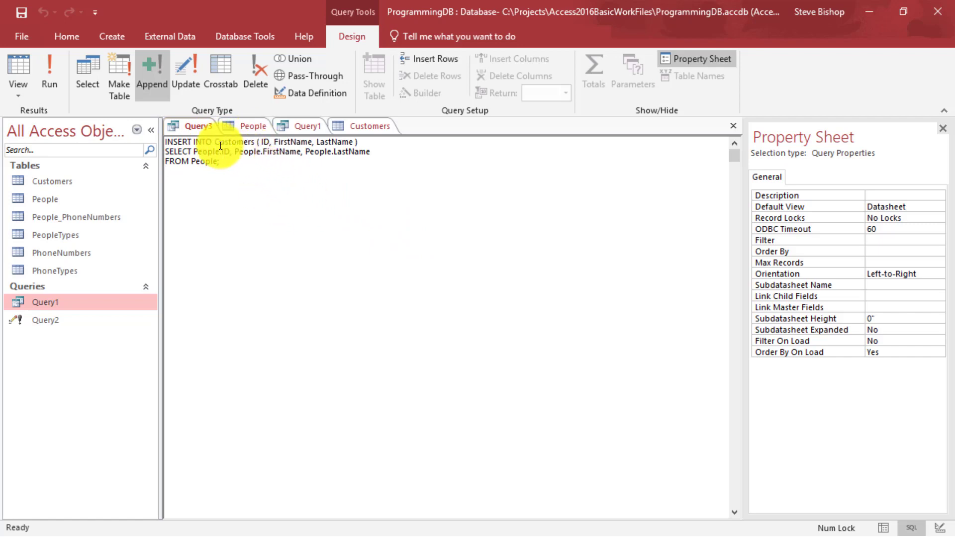
drag(217, 145, 260, 142)
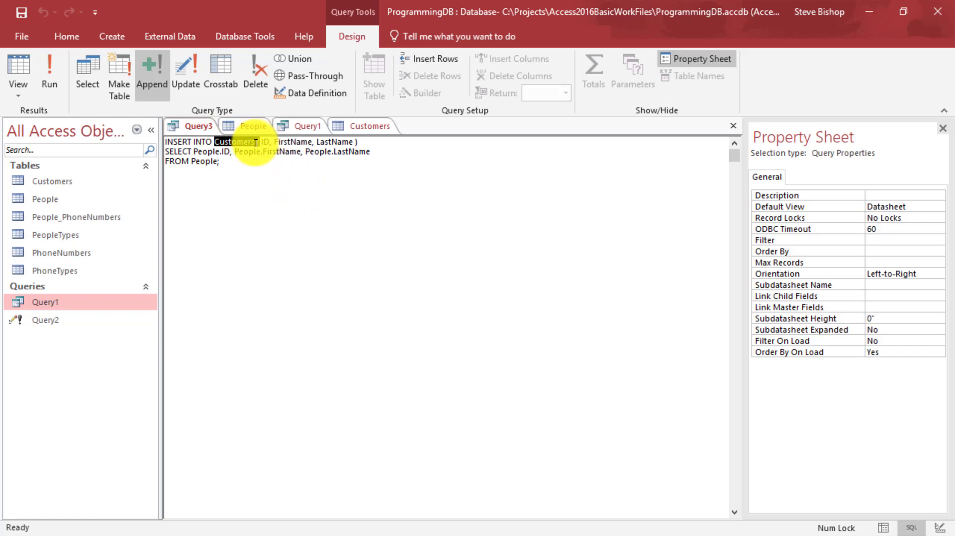
click(271, 225)
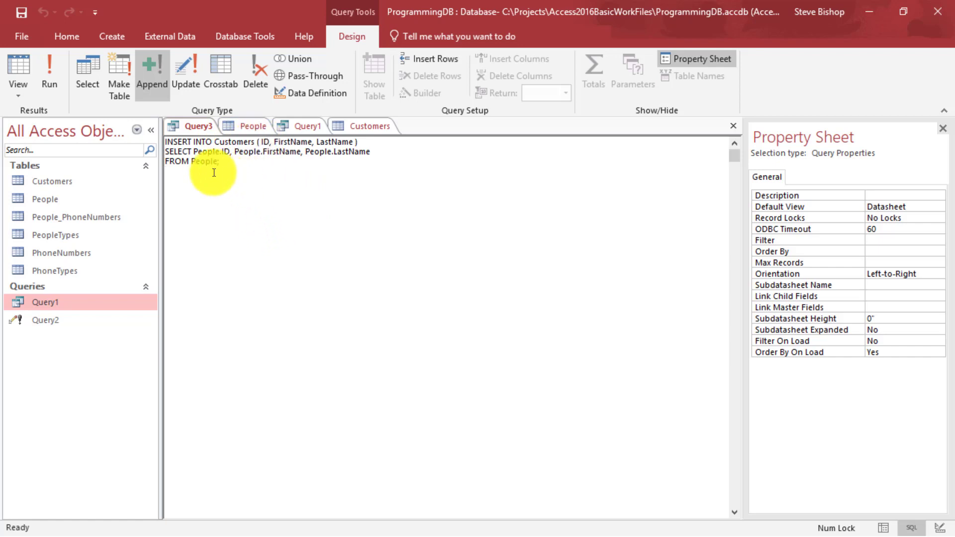
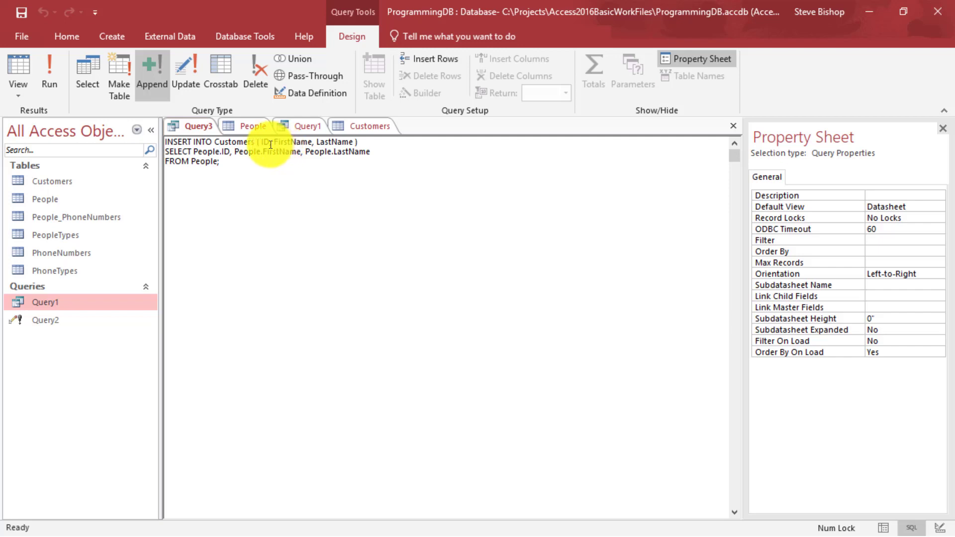
- Bring up the People table's six records to check their PersonType values
click(321, 183)
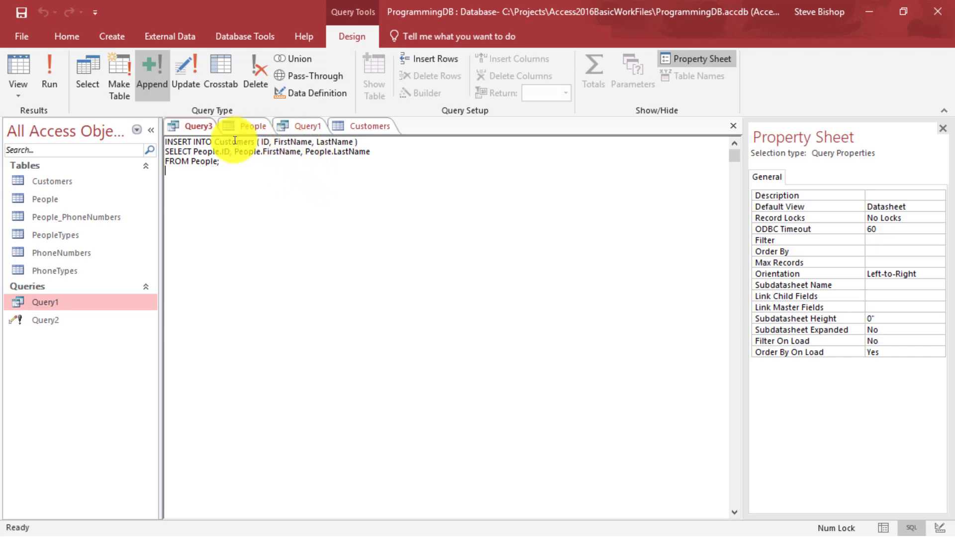
click(251, 126)
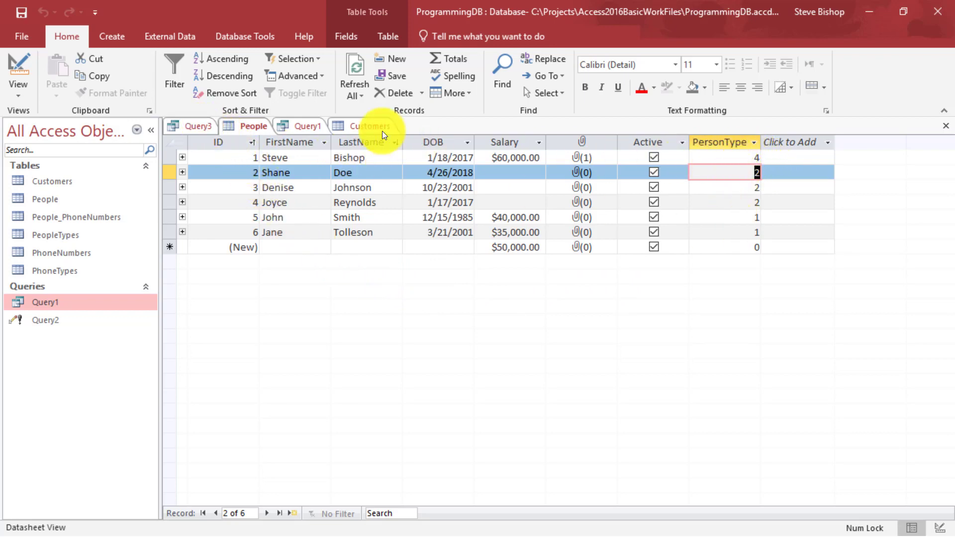
- Switch Query3 to Design View and drag People's PersonType into the fourth grid column
click(192, 126)
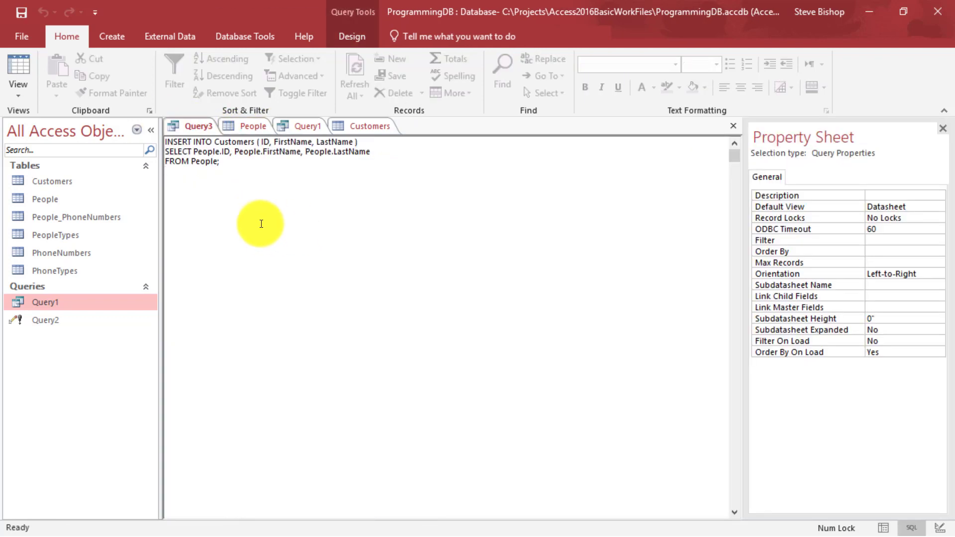
right_click(195, 127)
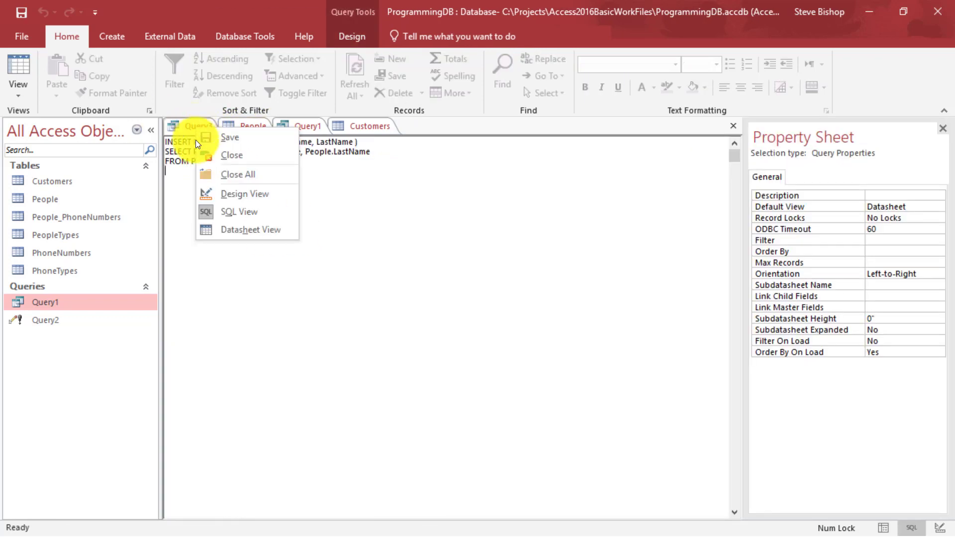
click(231, 187)
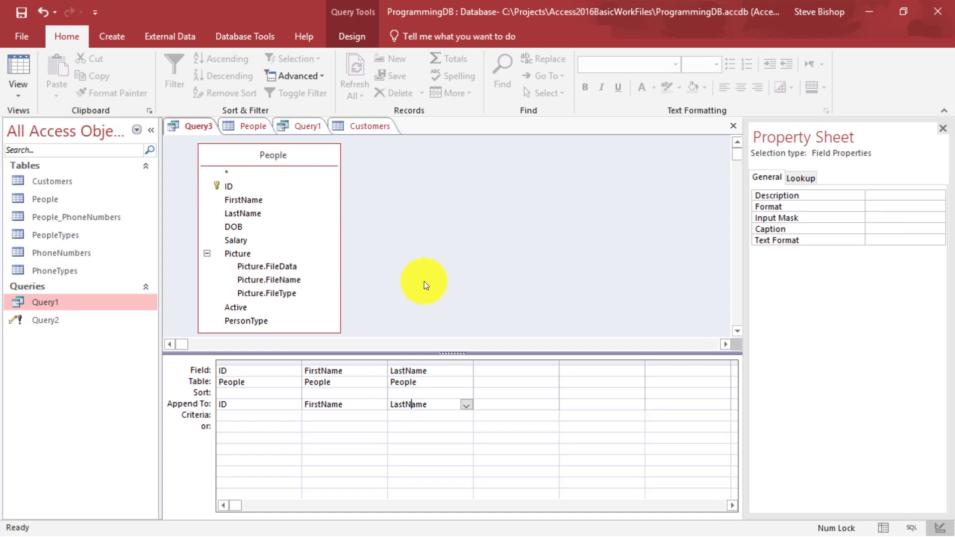
click(247, 418)
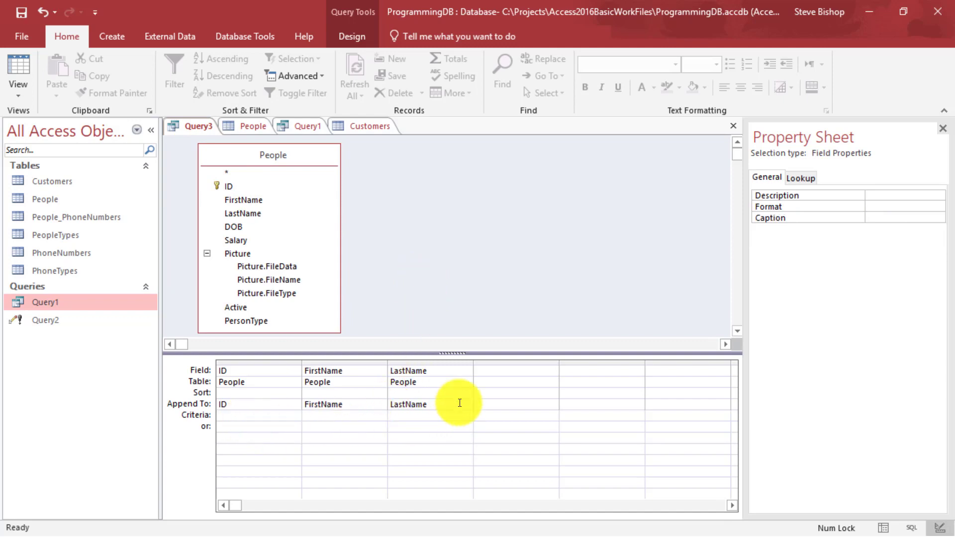
click(515, 370)
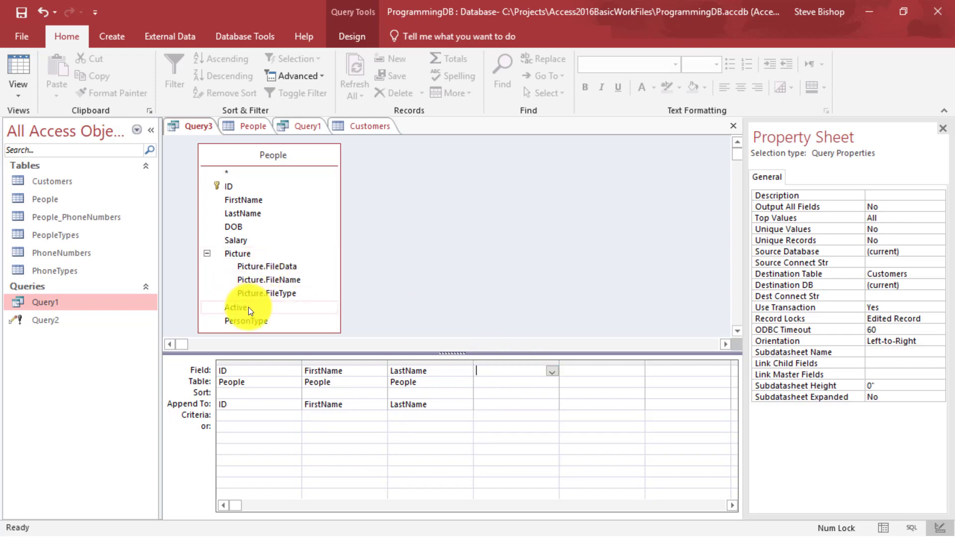
drag(248, 320, 515, 371)
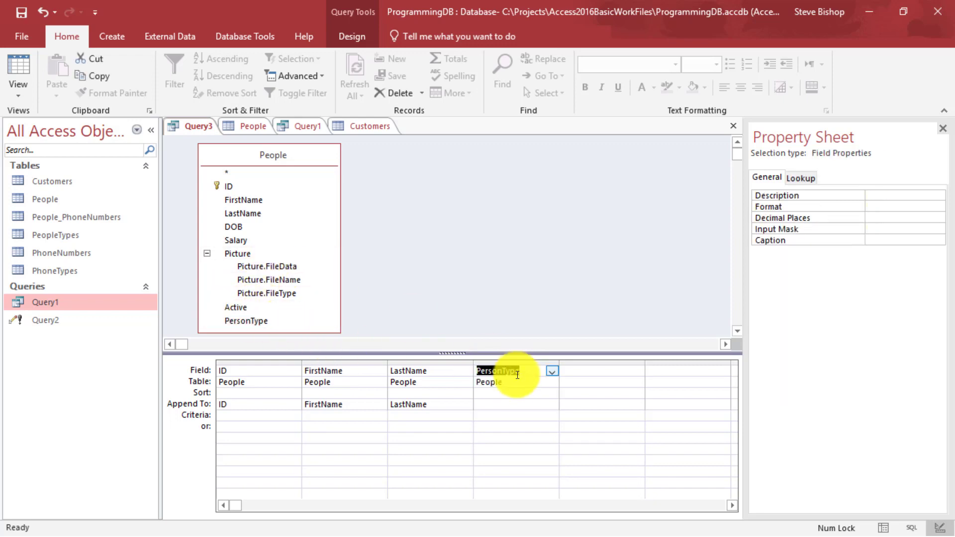
click(500, 413)
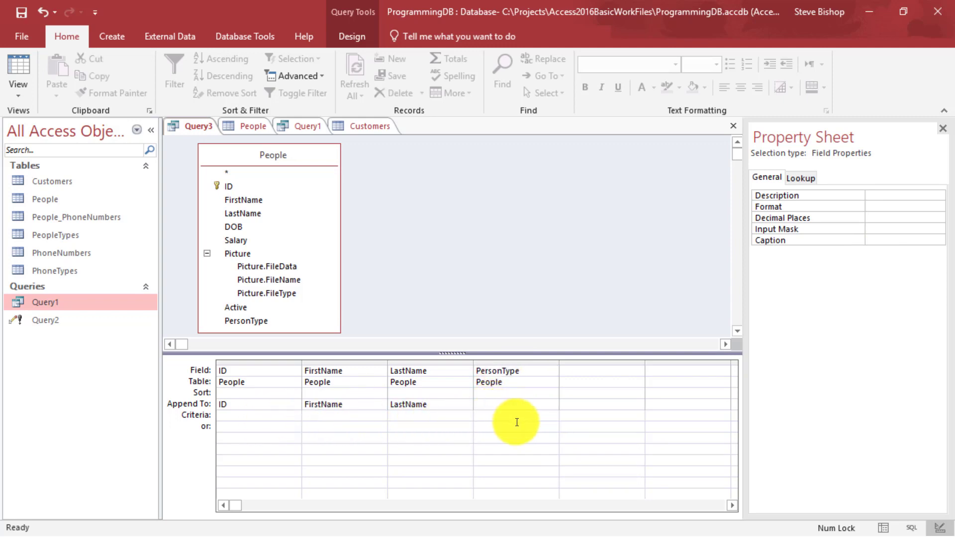
- Enter criterion 2 for PersonType and check the WHERE (((People.PersonType)=2)) clause in SQL View
text(2)
key(Down)
key(Down)
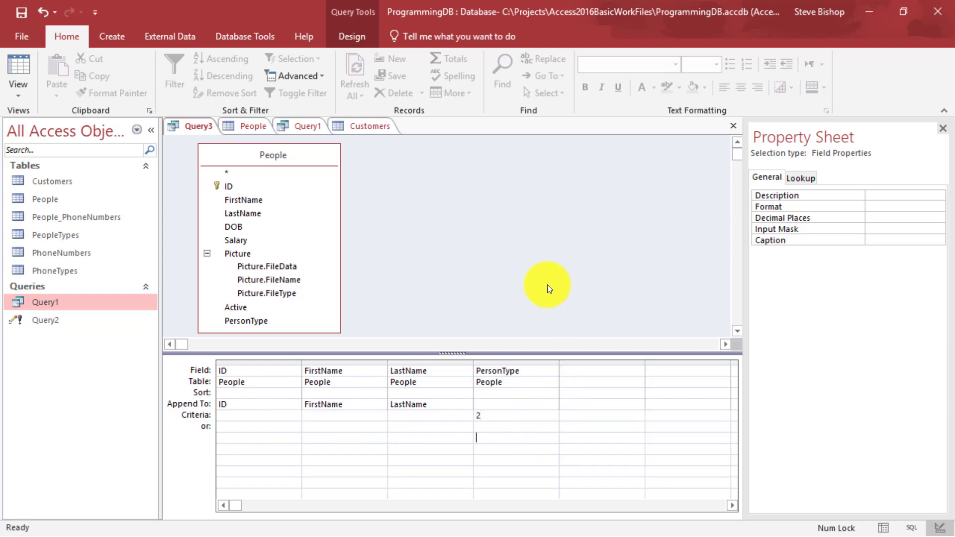
right_click(407, 197)
click(471, 208)
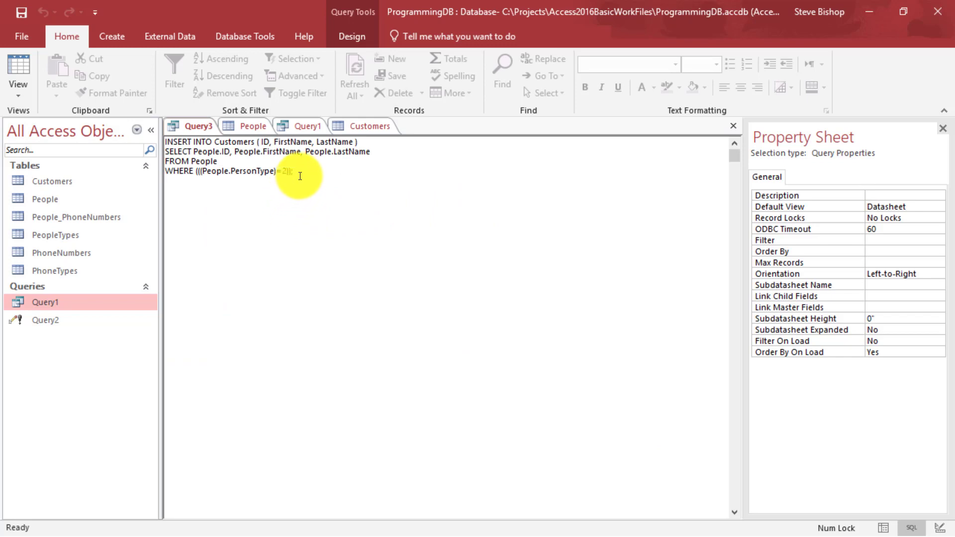
drag(300, 175, 164, 172)
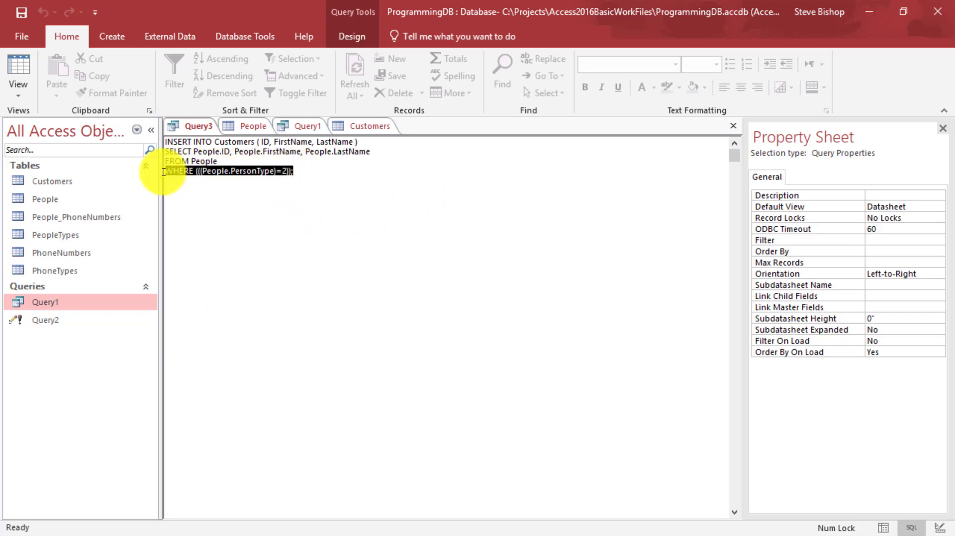
click(315, 208)
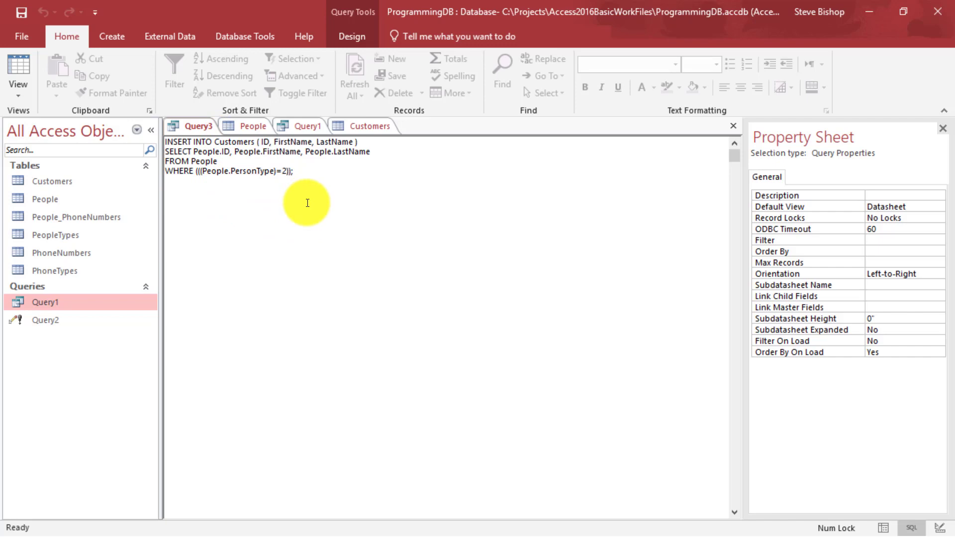
- Preview the three PersonType 2 people in Datasheet View, then return Query3 to Design View
click(15, 67)
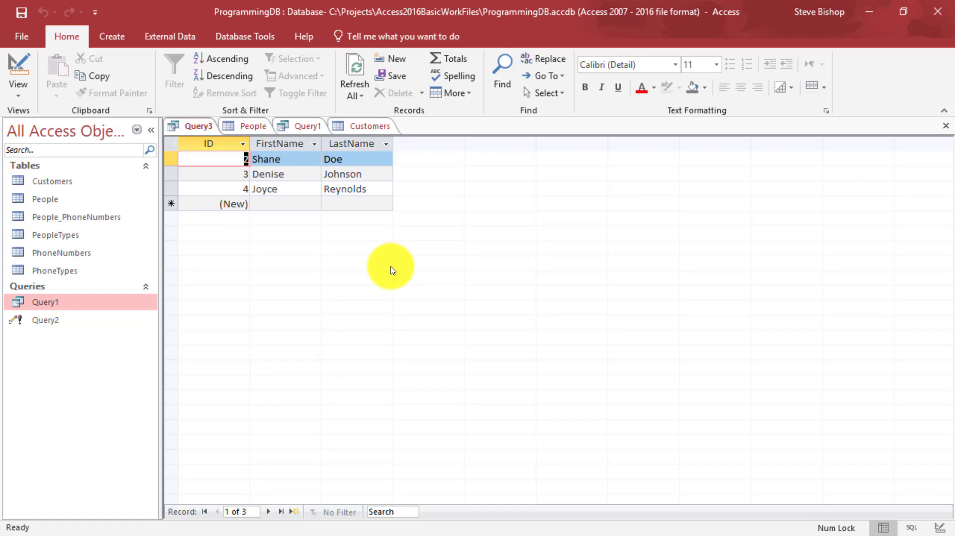
click(23, 40)
click(58, 52)
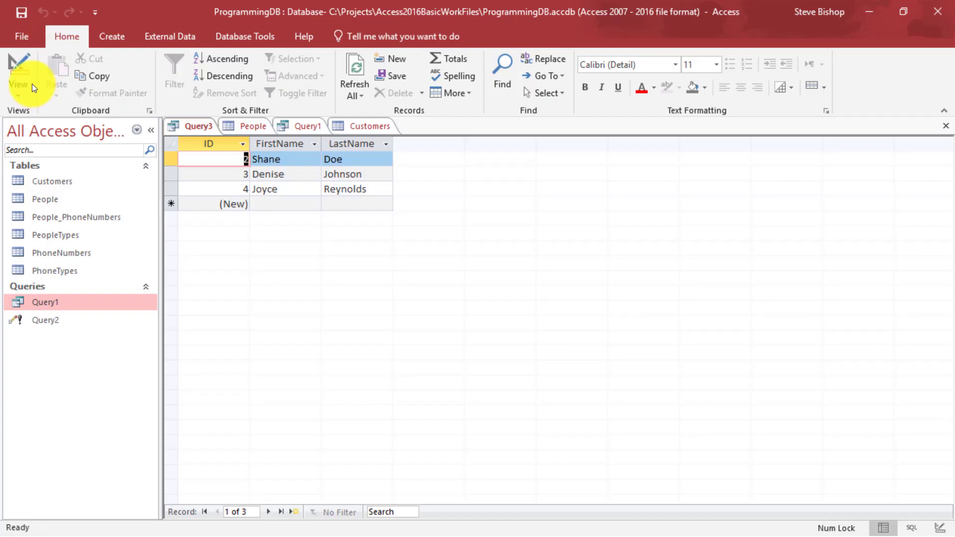
click(27, 68)
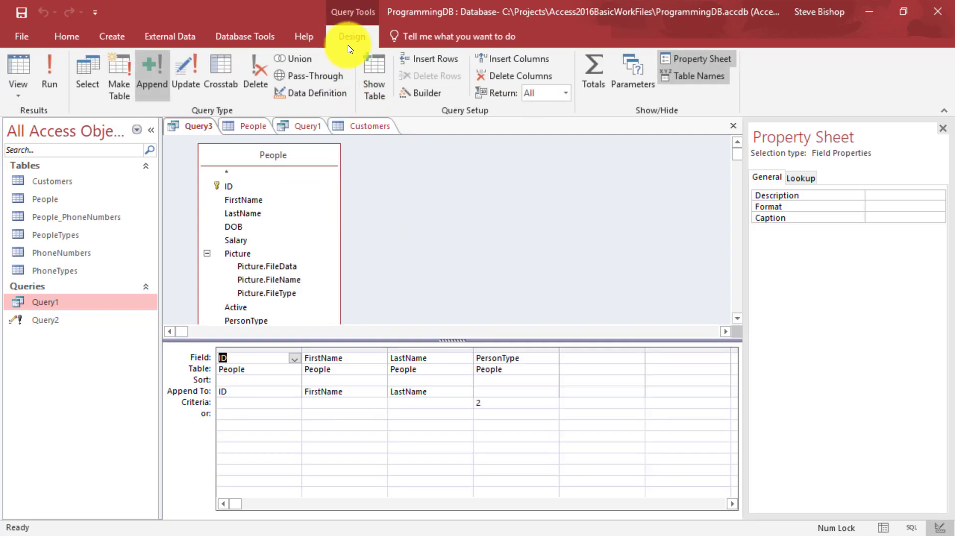
- Run Query3, confirm appending the 3 rows, and close the outdated Customers tab
click(48, 76)
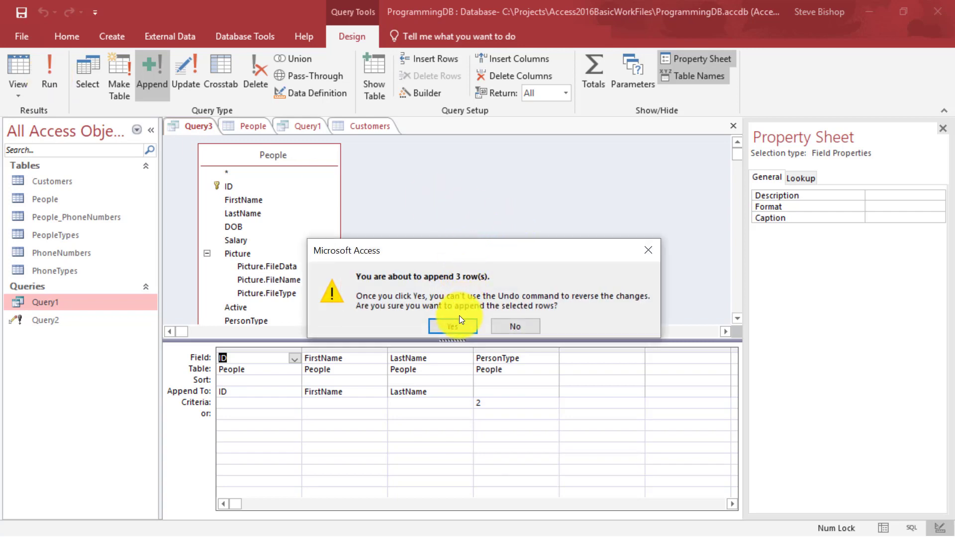
click(448, 327)
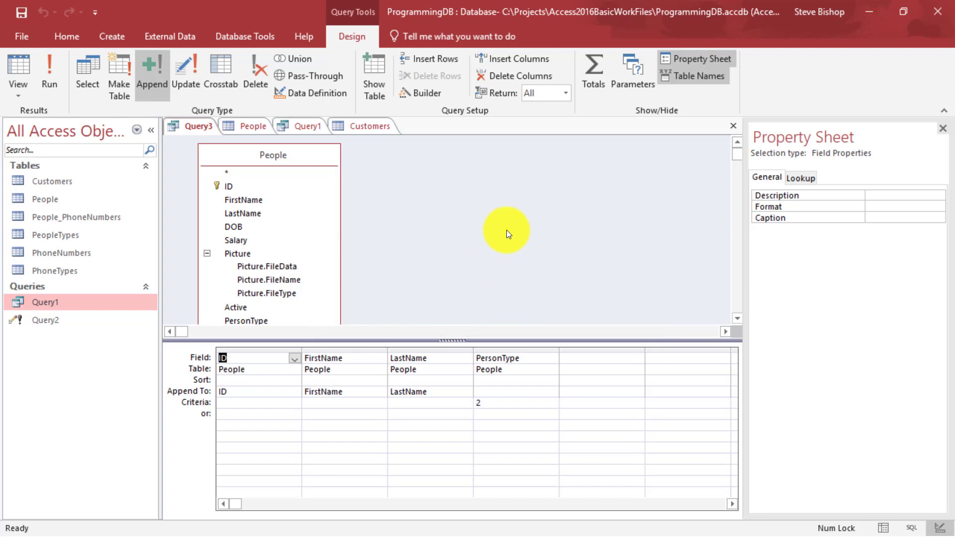
click(363, 128)
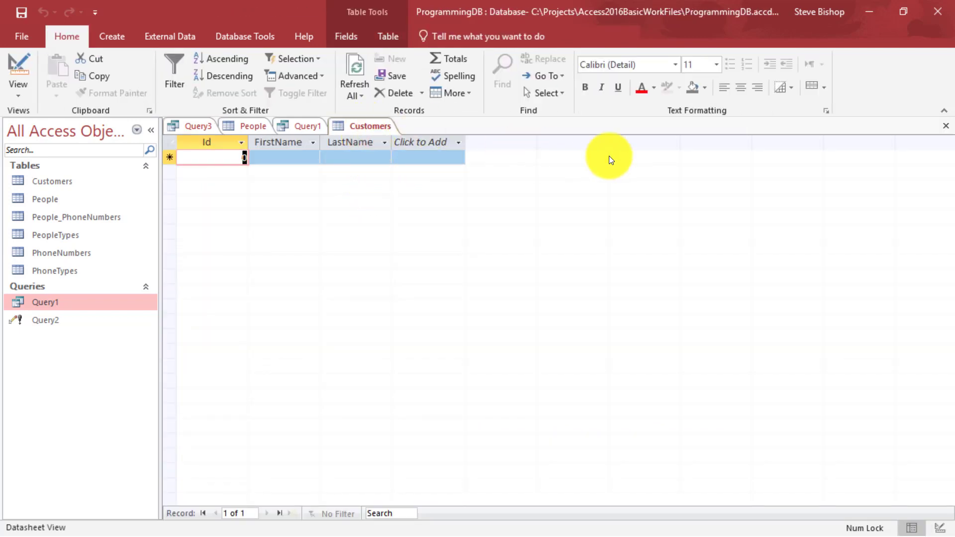
click(946, 130)
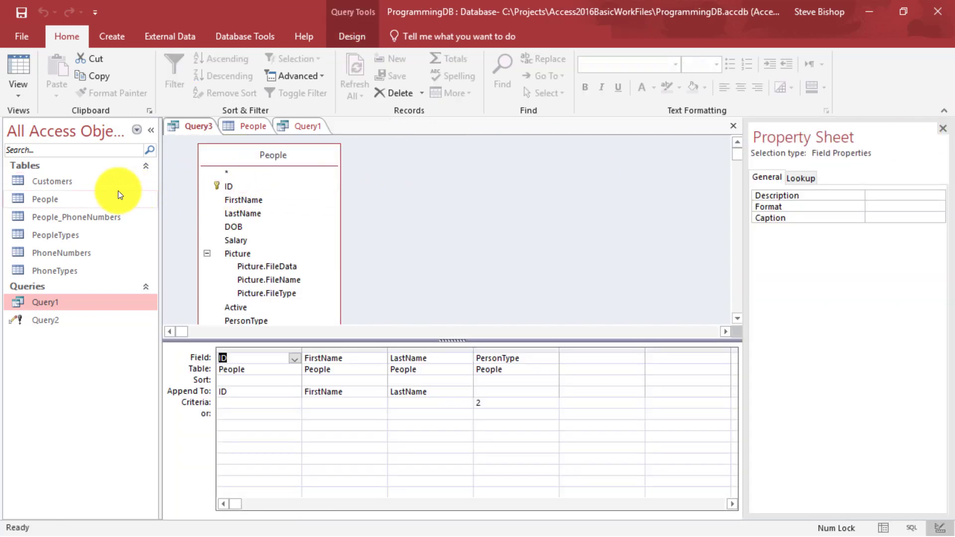
- Reopen Customers and compare its appended records, Ids 2–4, against the People datasheet
double_click(85, 181)
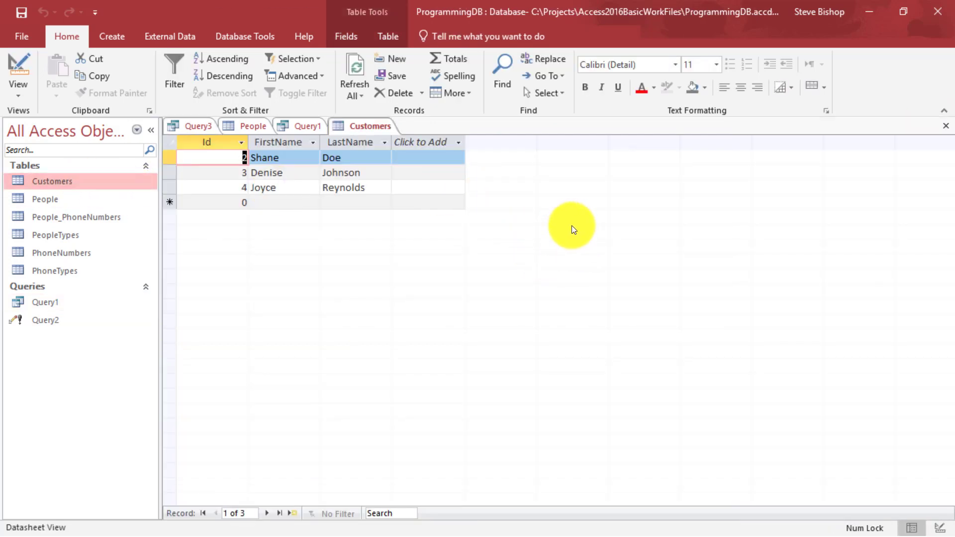
click(248, 125)
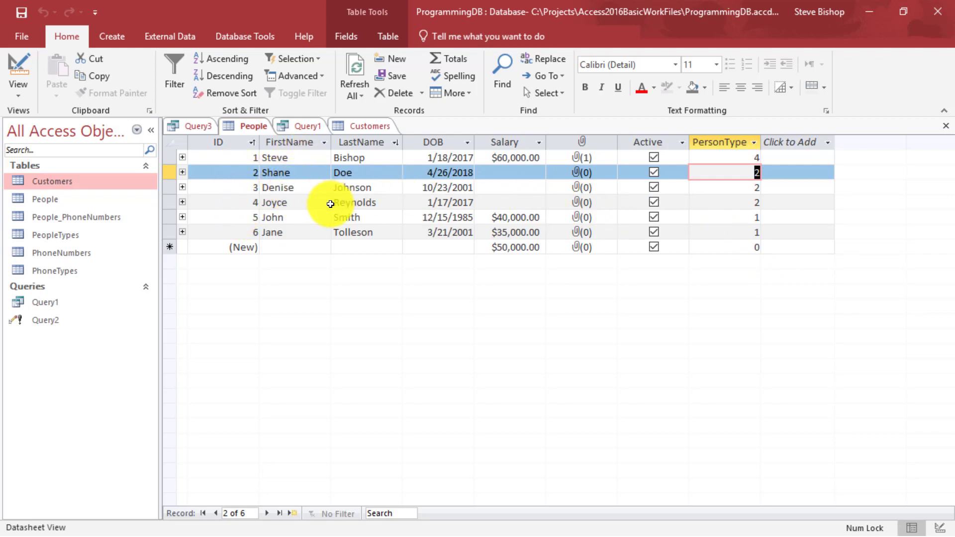
click(369, 129)
click(223, 142)
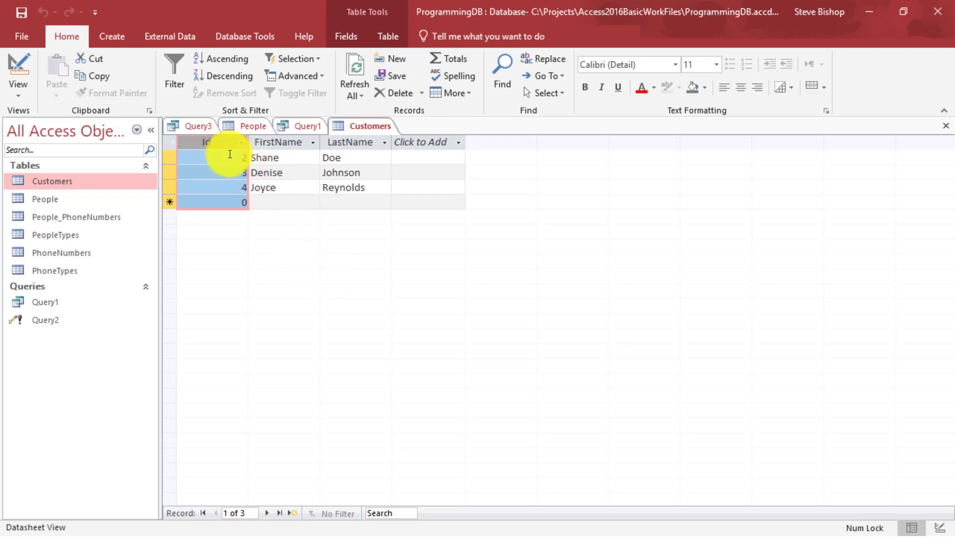
click(249, 128)
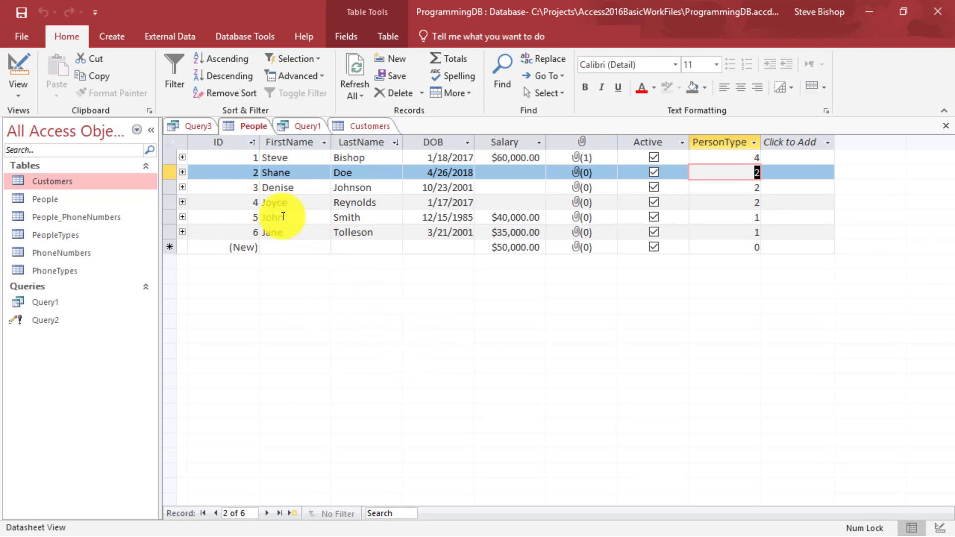
- Show Query3 in SQL View and review its INSERT INTO Customers statement
click(189, 127)
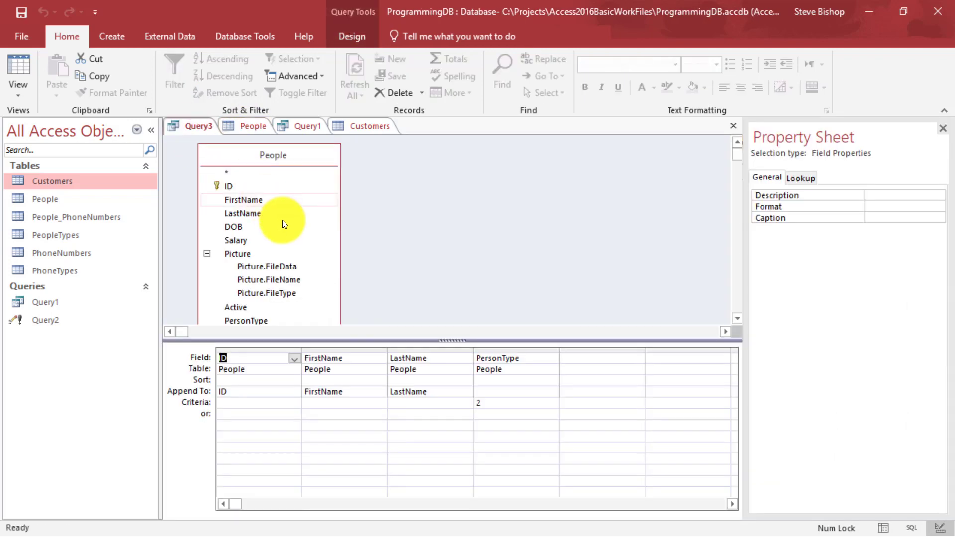
right_click(381, 186)
click(424, 197)
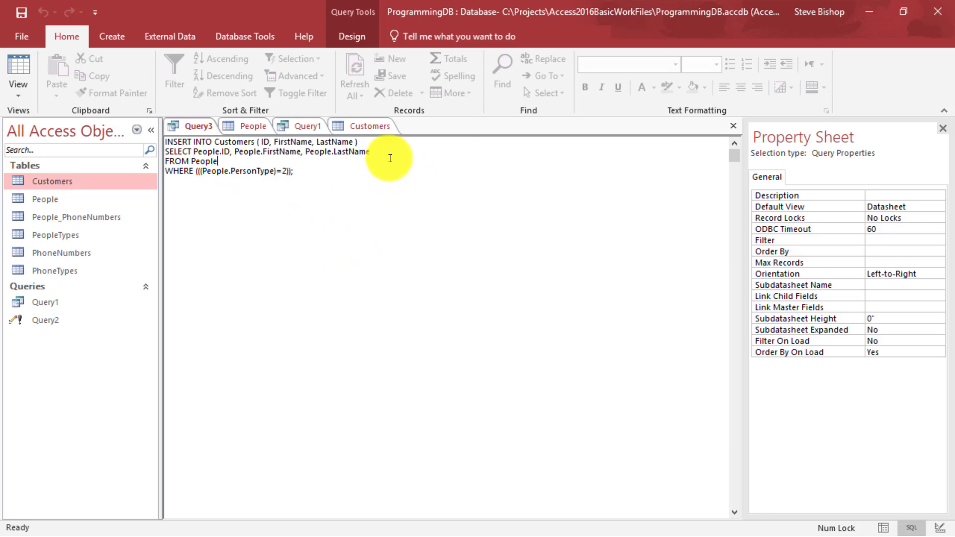
drag(192, 152, 362, 166)
click(429, 208)
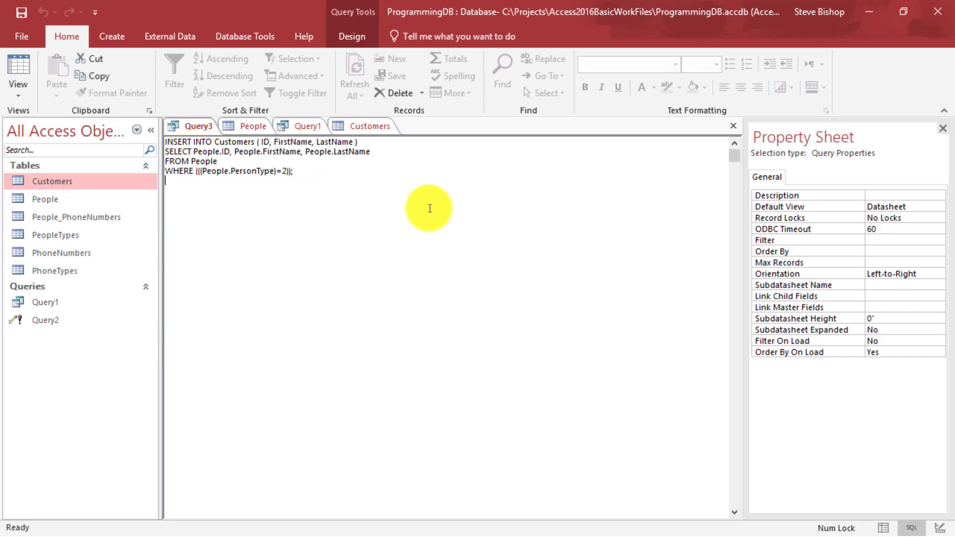